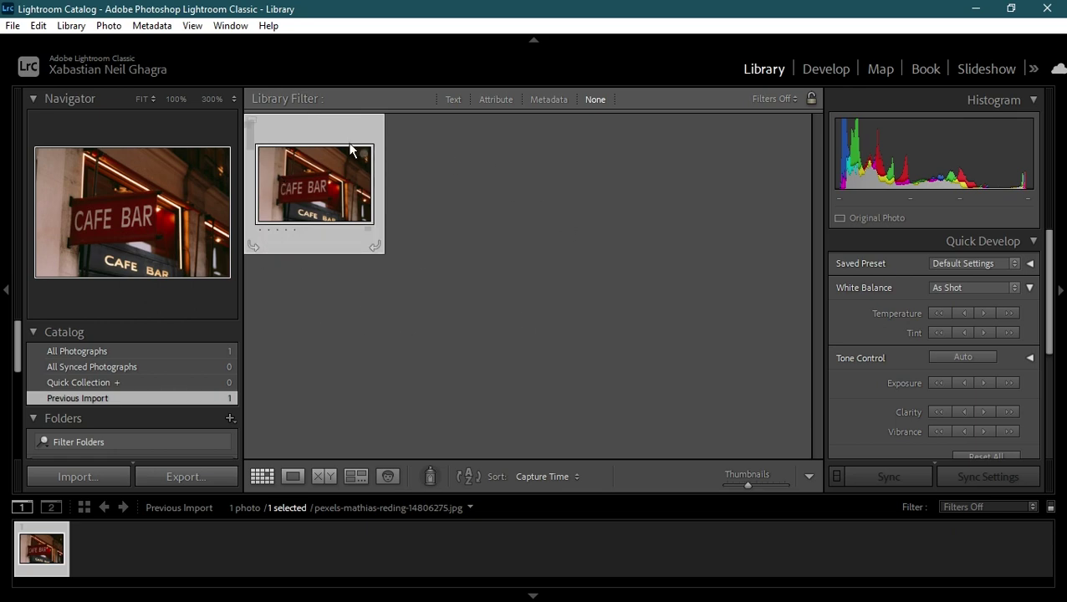
Open the café bar sign photo in Loupe view, fitted to the viewing area
mouse_move(318, 191)
double_click(326, 203)
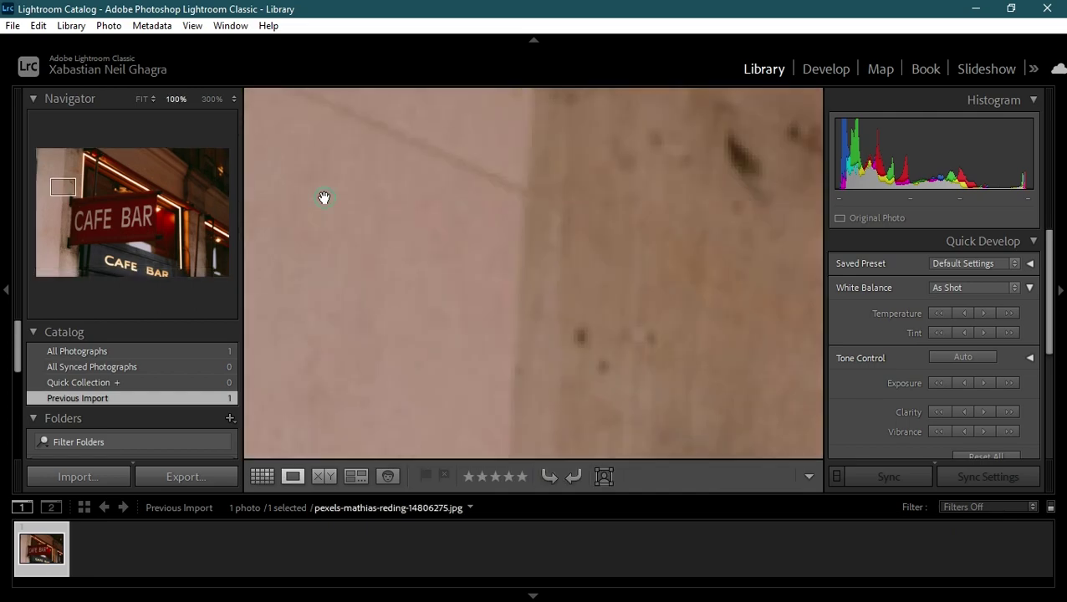
click(360, 207)
double_click(360, 208)
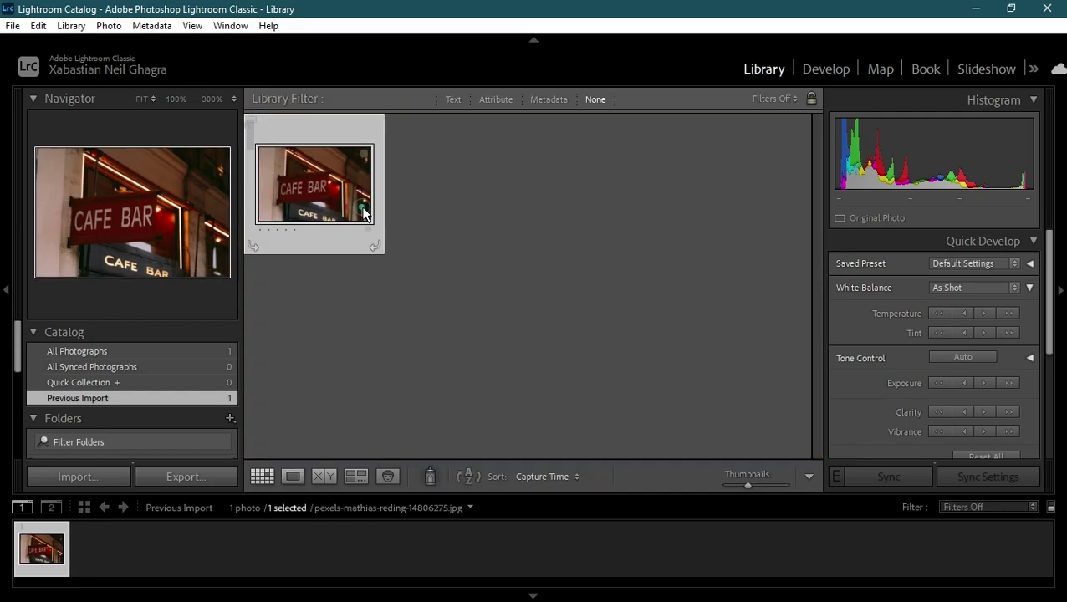
double_click(331, 209)
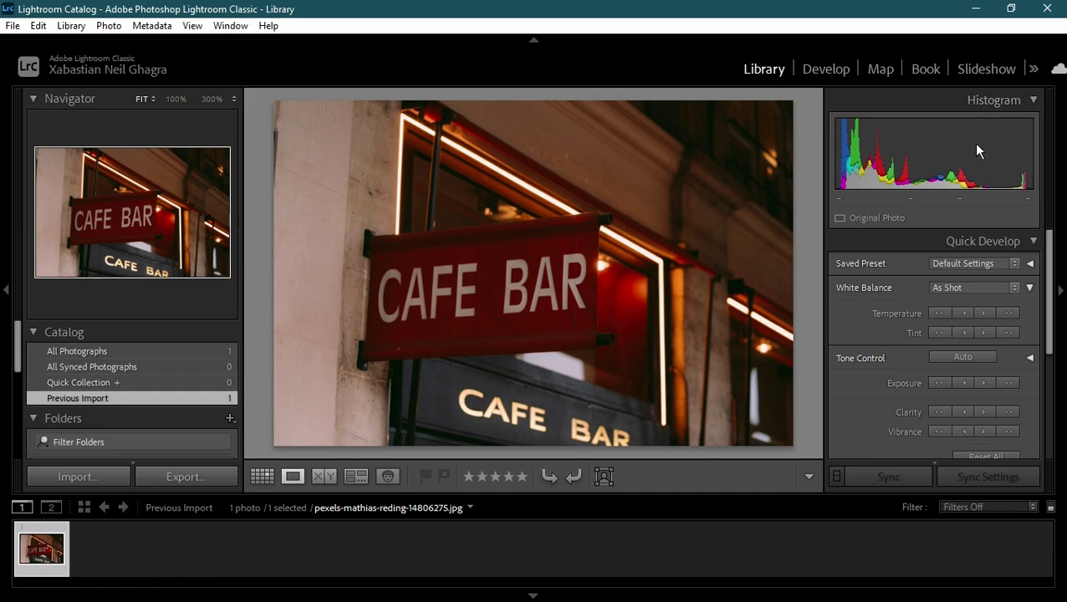
Look over the Quick Develop section and the adjustment sections available in the Develop module
click(1025, 242)
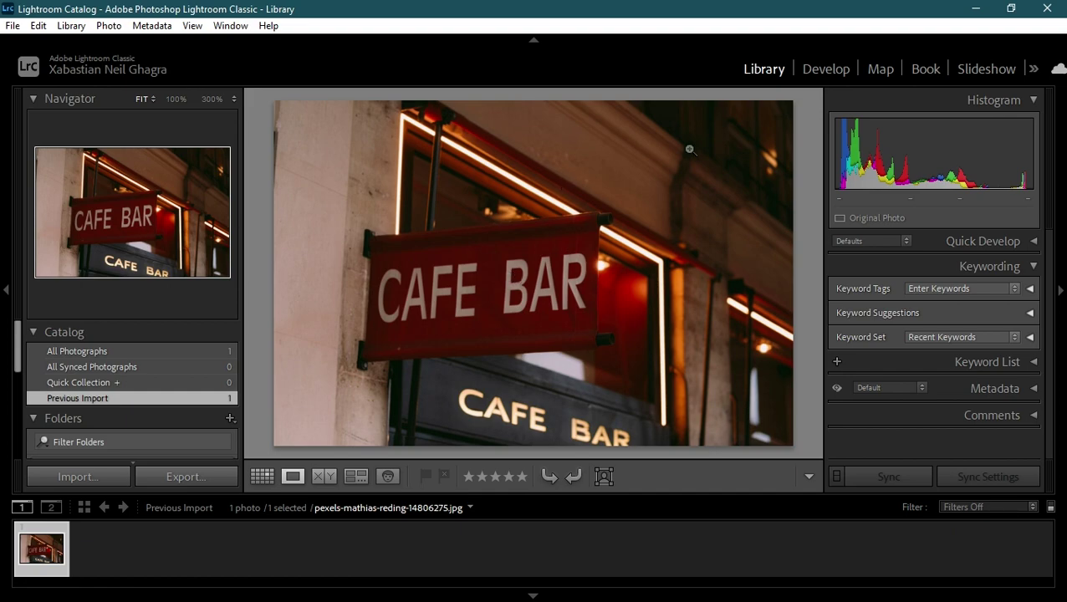
click(1034, 242)
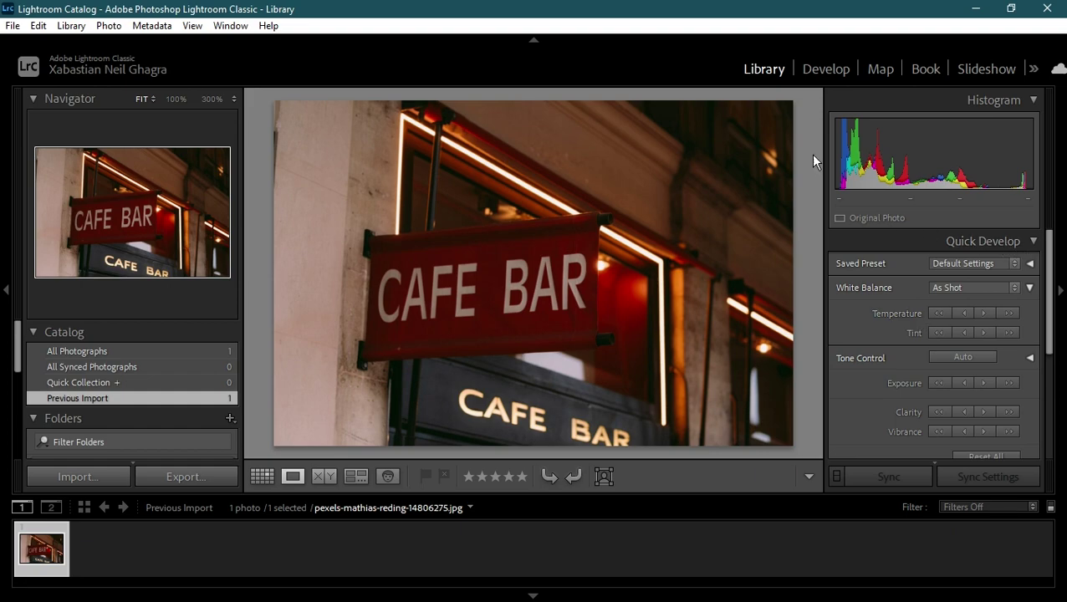
click(834, 65)
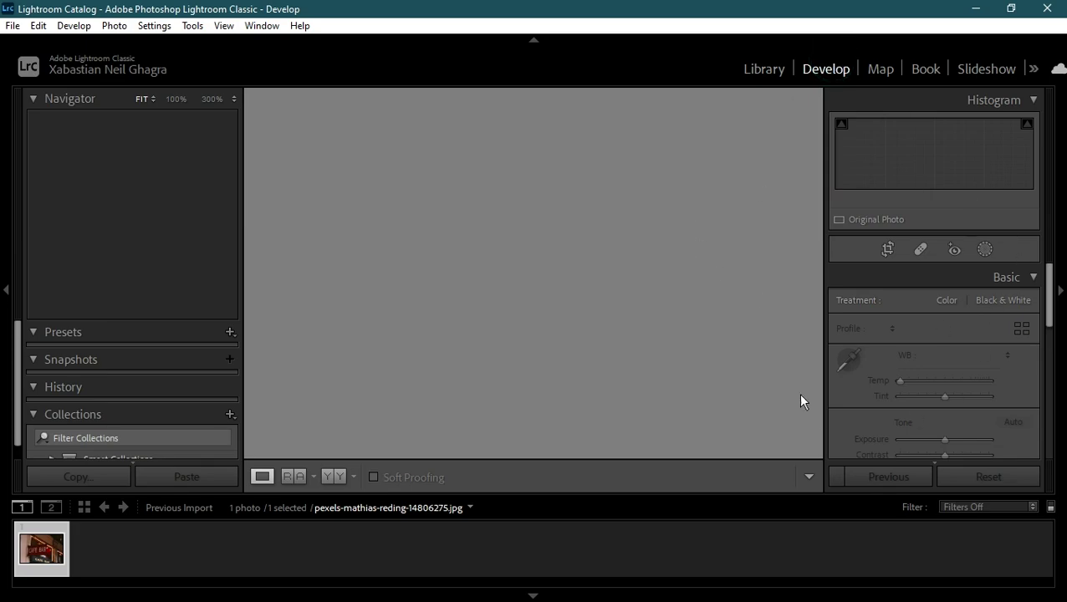
scroll(982, 383, down, 7)
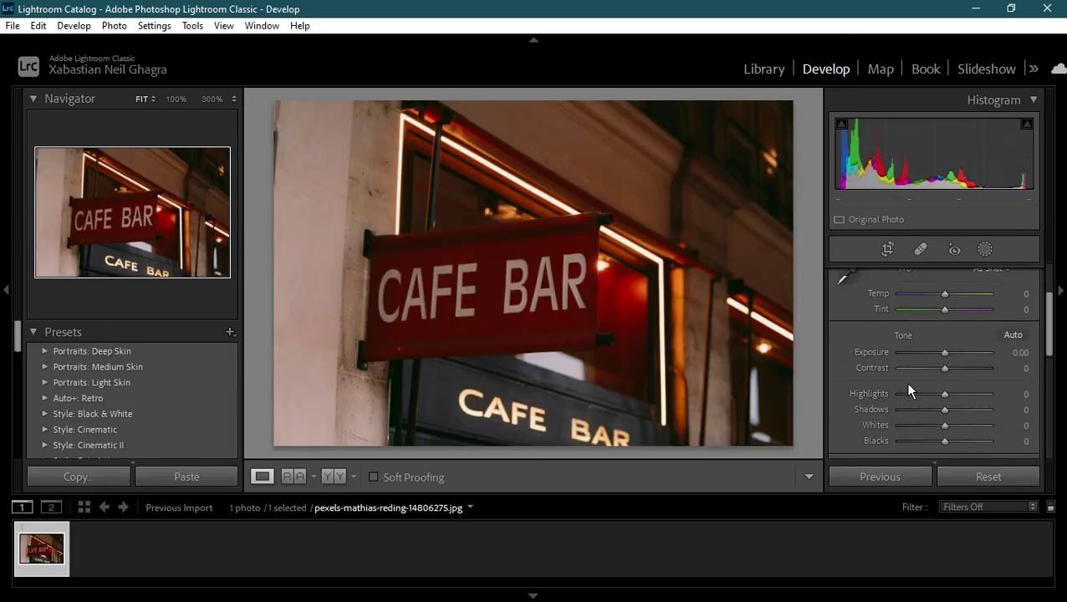
scroll(902, 368, down, 3)
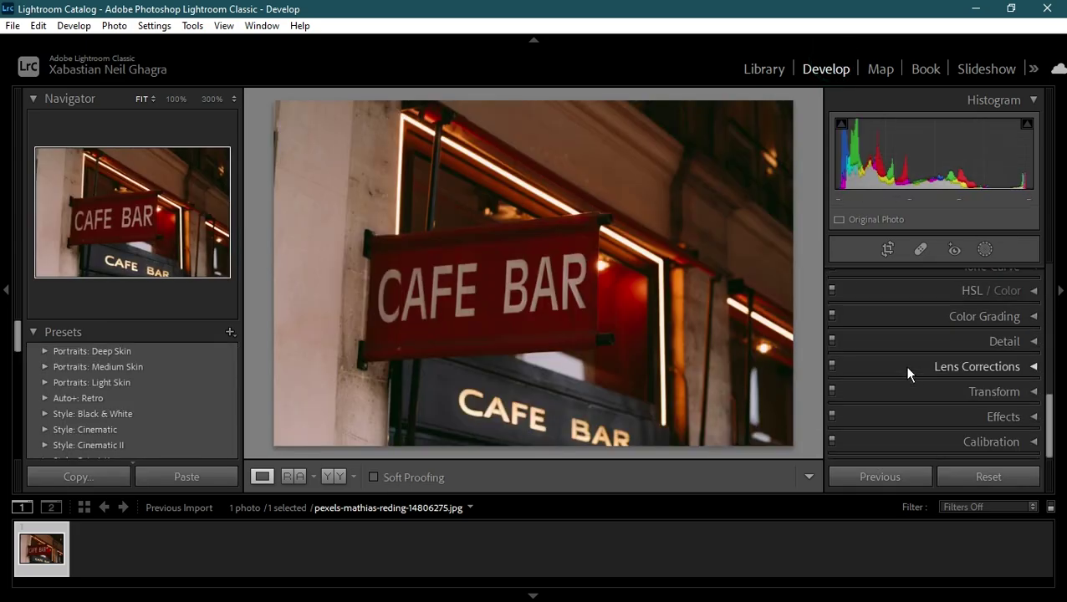
scroll(910, 373, up, 10)
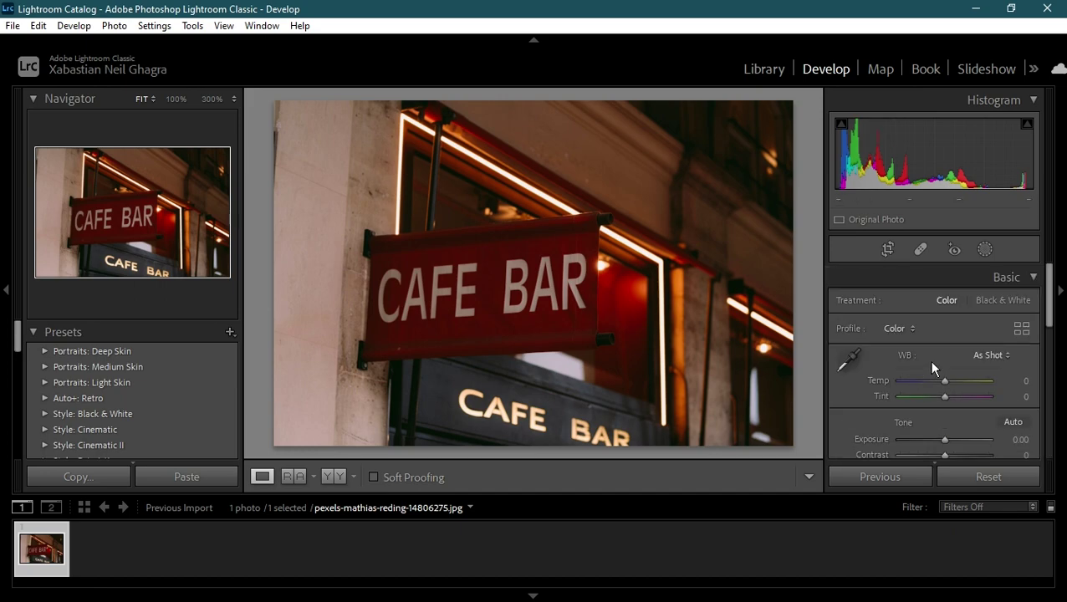
Try the Black & White treatment on the photo and switch it back to Color
click(1005, 300)
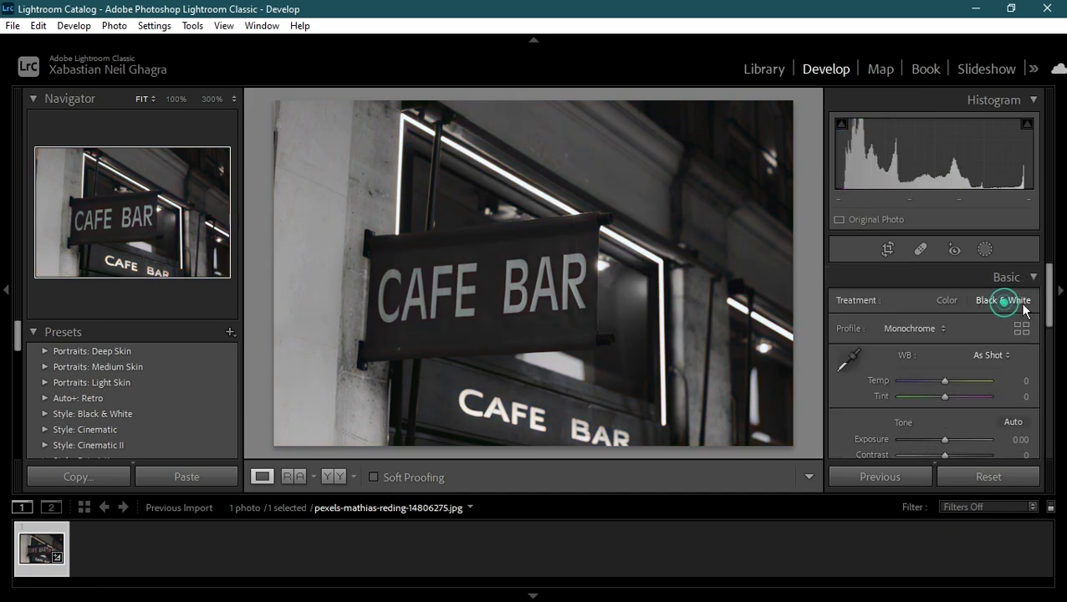
click(948, 301)
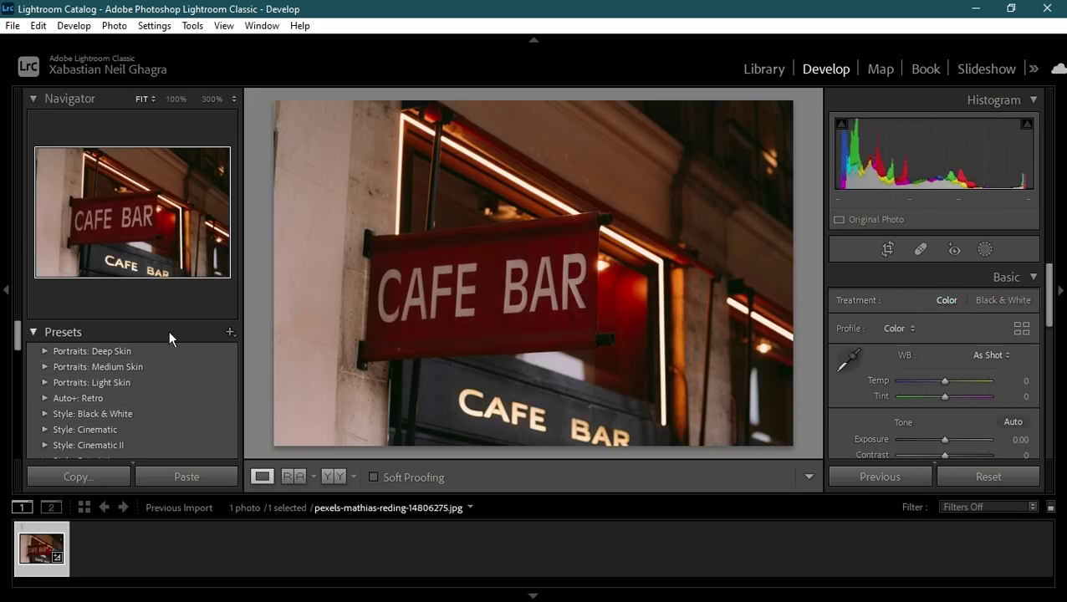
scroll(896, 398, down, 2)
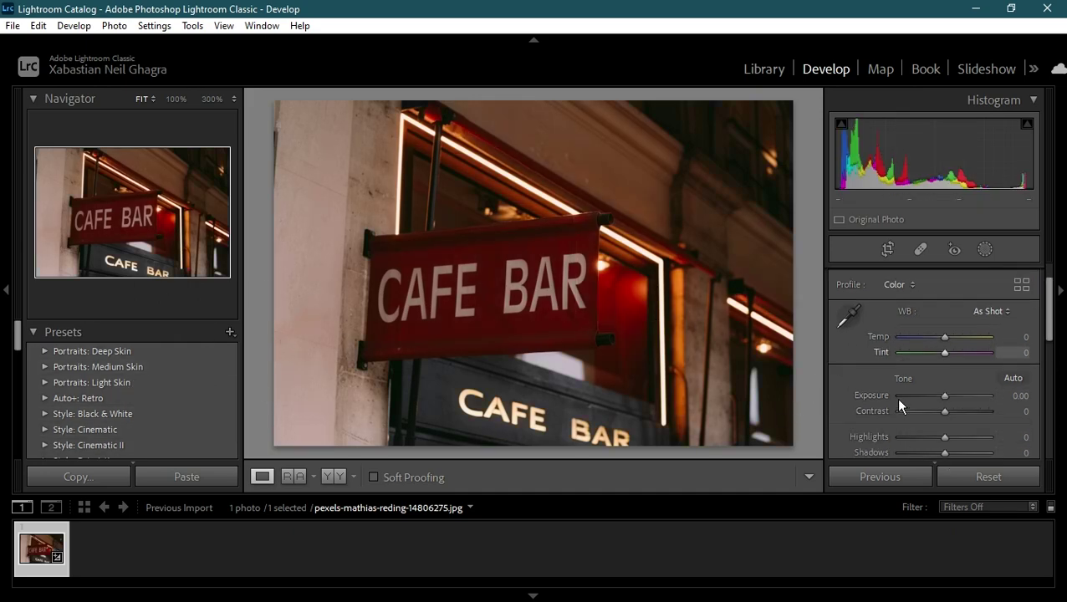
scroll(902, 318, up, 2)
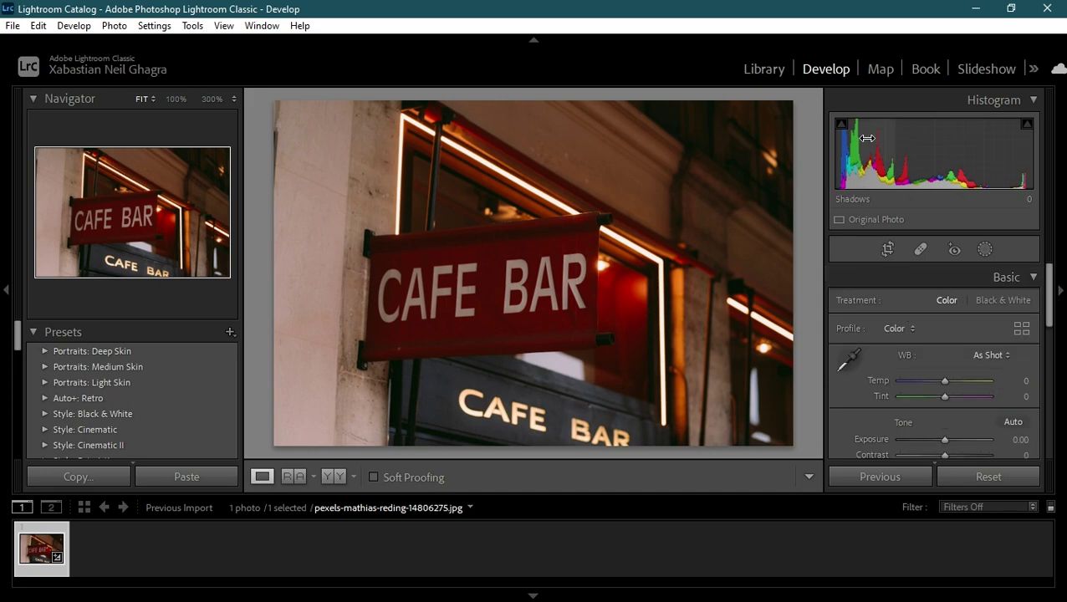
Return to the Library module, apply Auto white balance to the photo and switch the white balance to Custom
click(765, 66)
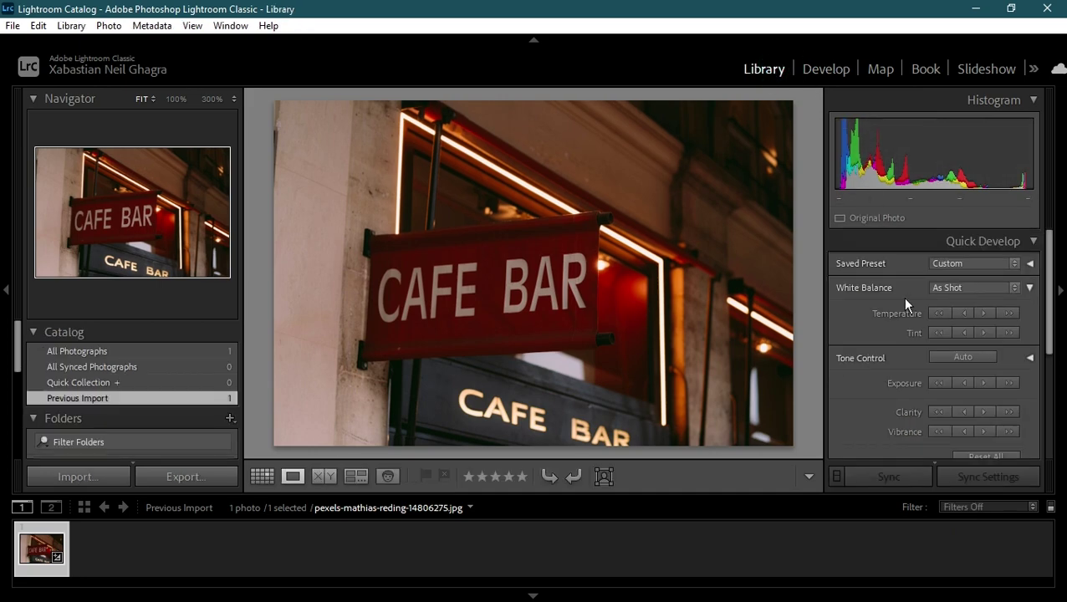
click(1009, 287)
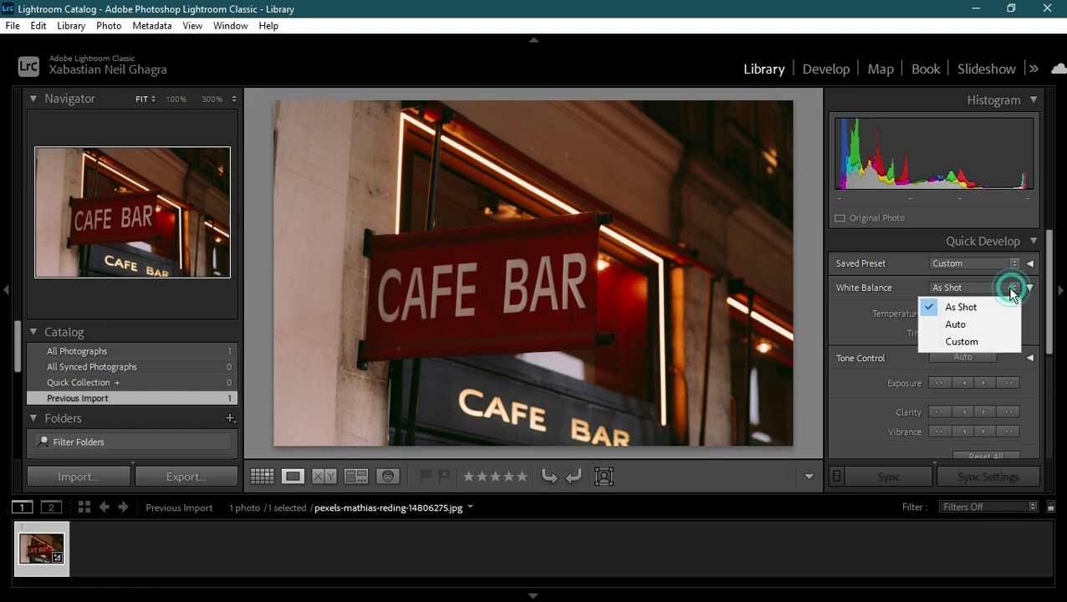
click(957, 324)
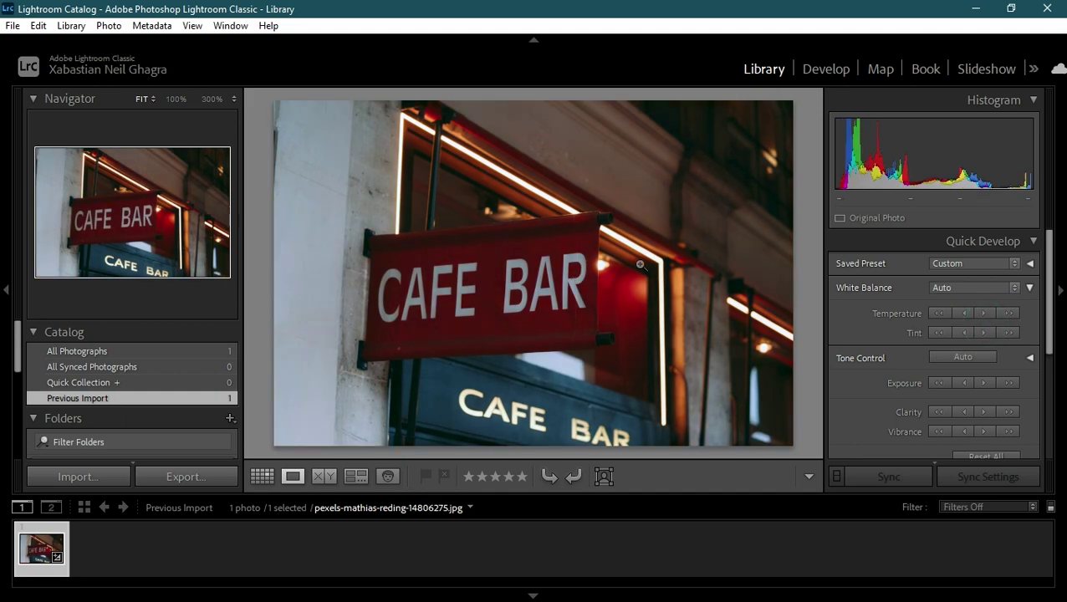
click(1009, 292)
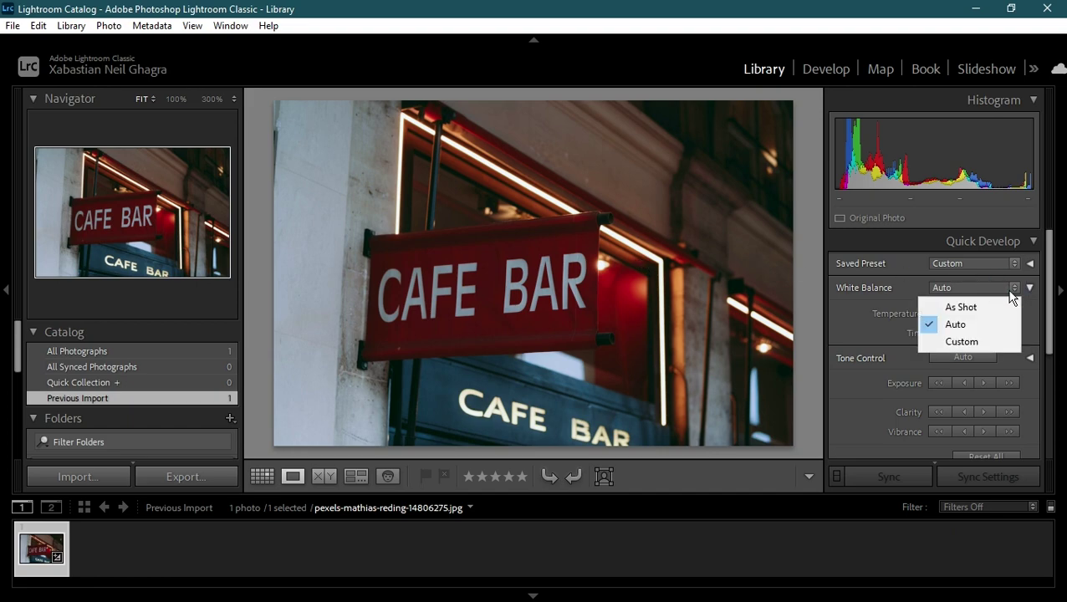
click(957, 335)
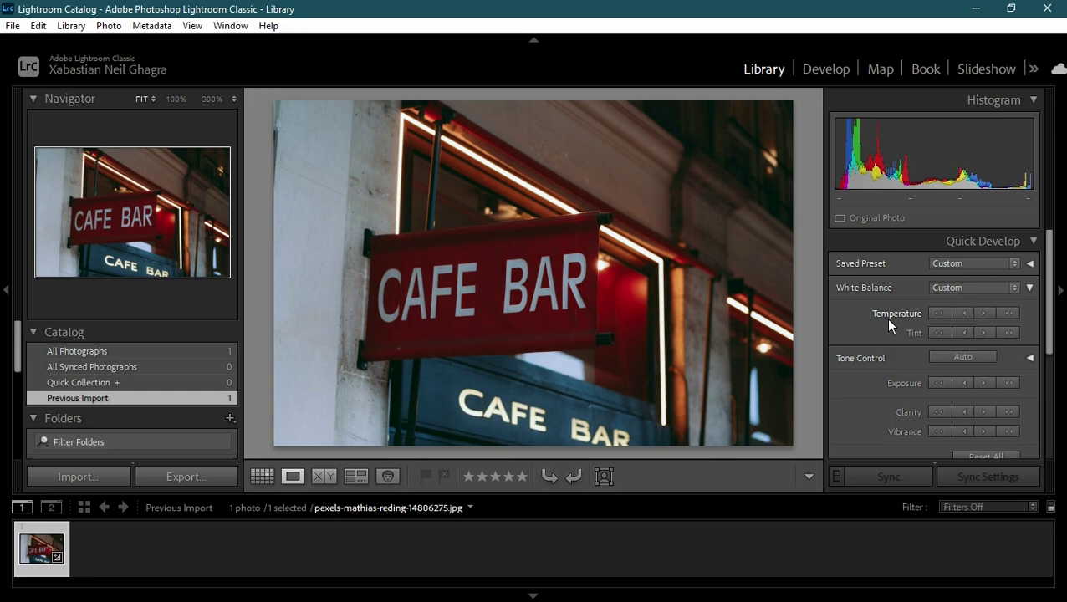
Make the photo's white balance temperature cooler by four small increments
click(959, 312)
click(966, 315)
click(965, 315)
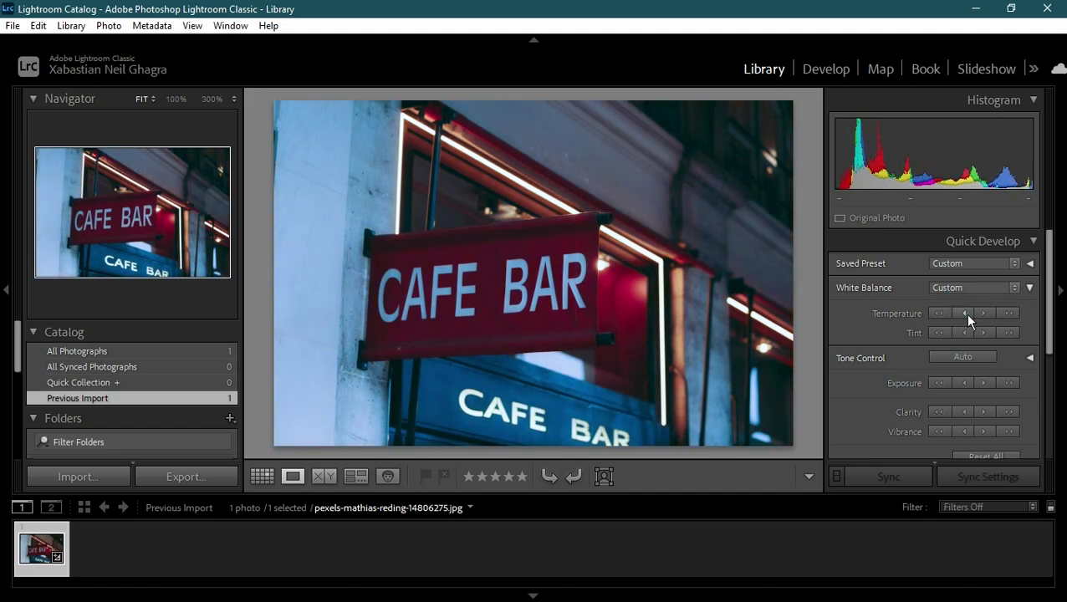
click(966, 314)
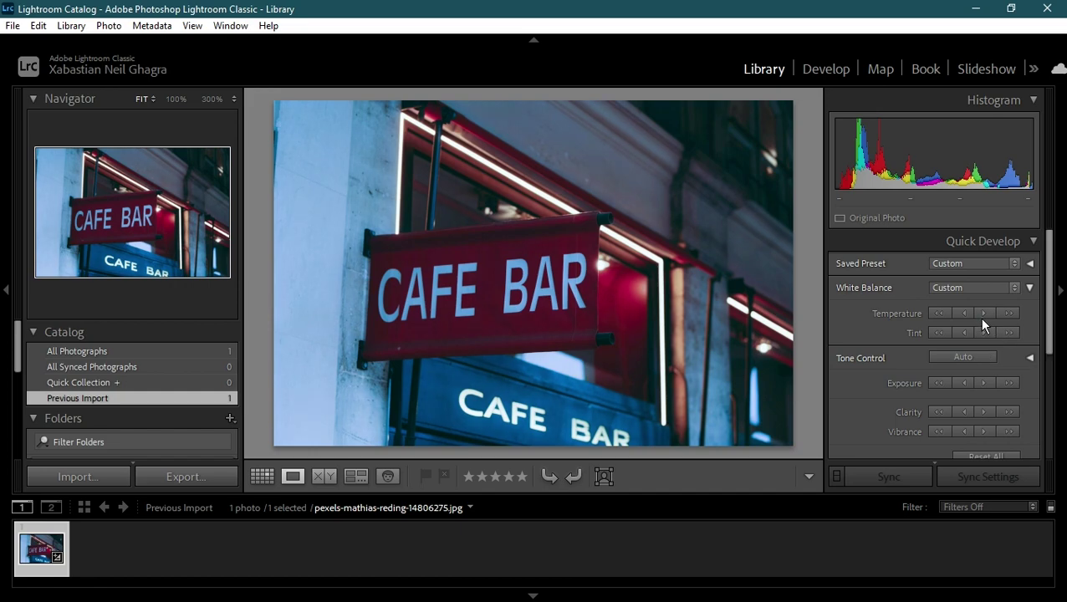
Make the photo's white balance temperature warmer by six small increments
click(982, 314)
click(983, 315)
click(982, 315)
click(982, 314)
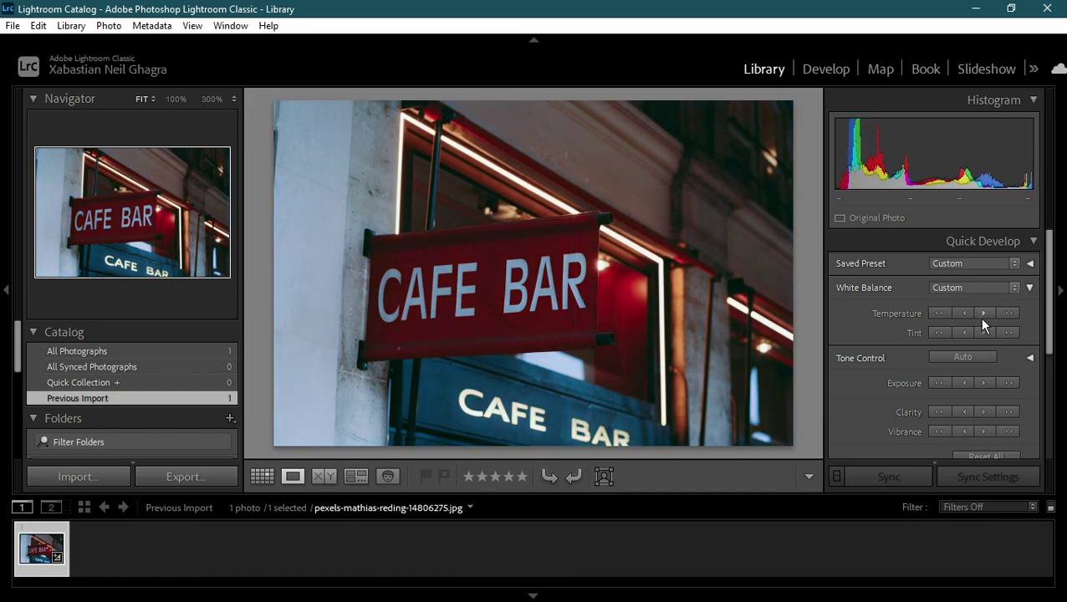
click(982, 314)
click(982, 314)
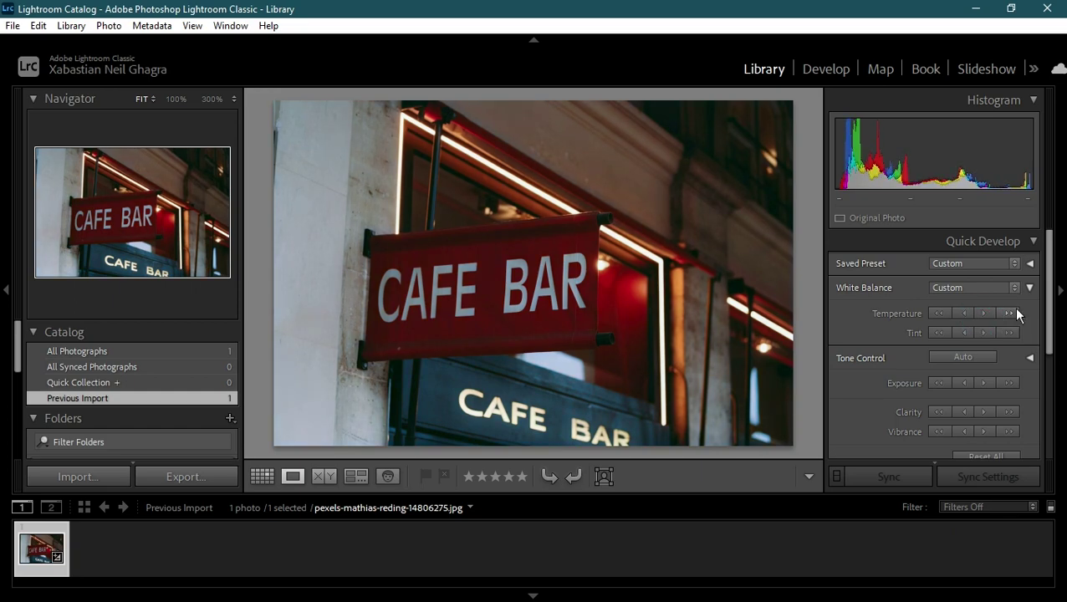
Make the photo's white balance temperature much warmer by four large increments
click(1009, 313)
click(1009, 312)
click(1010, 312)
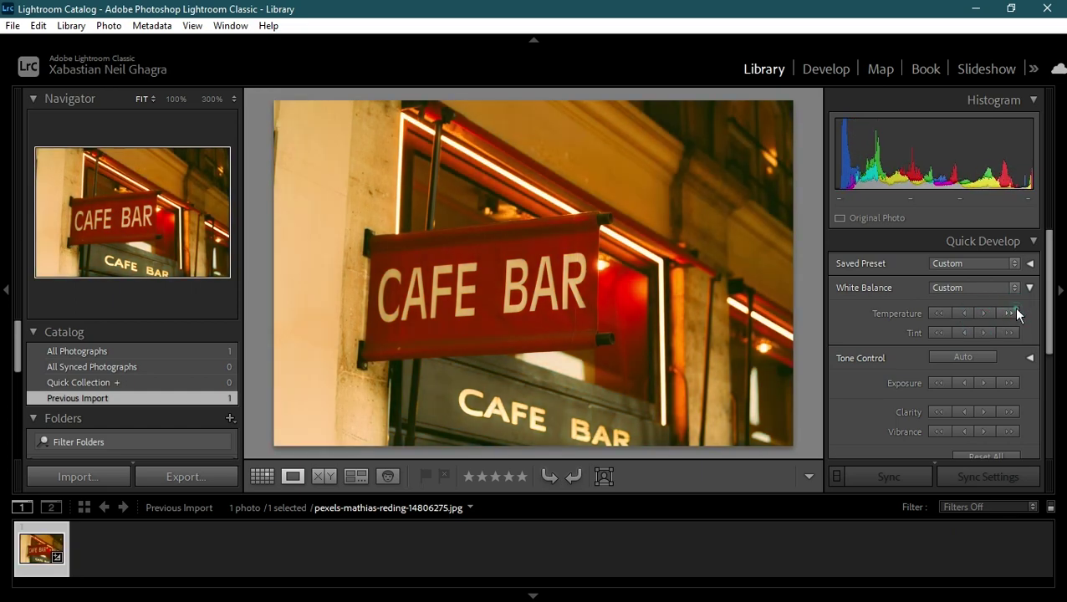
click(1011, 311)
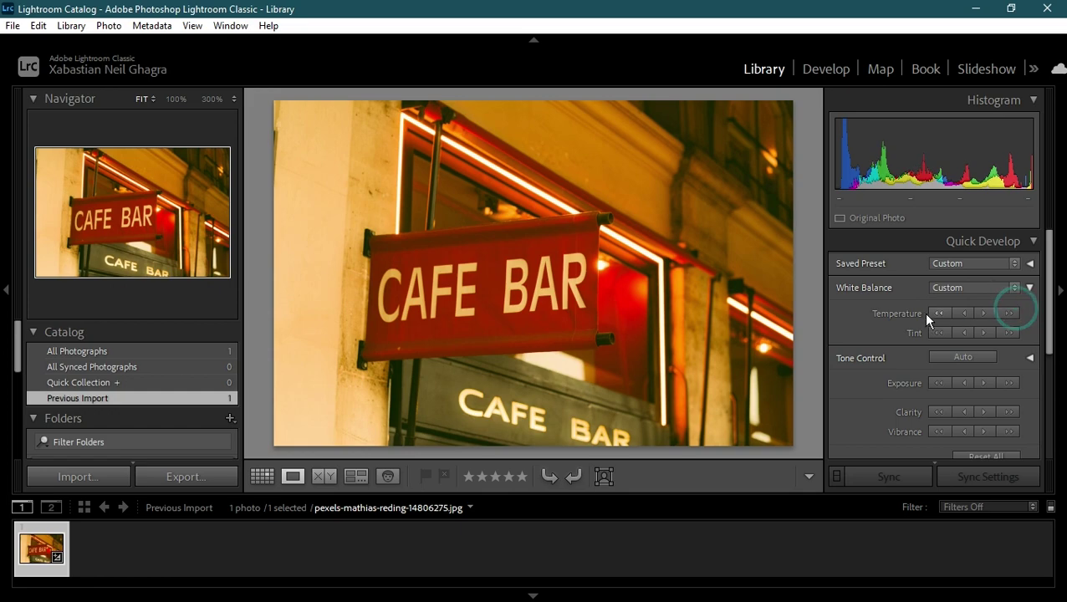
Cool the photo's temperature by two large and seven small increments, and fine-tune it warmer by two small increments
click(934, 314)
click(964, 311)
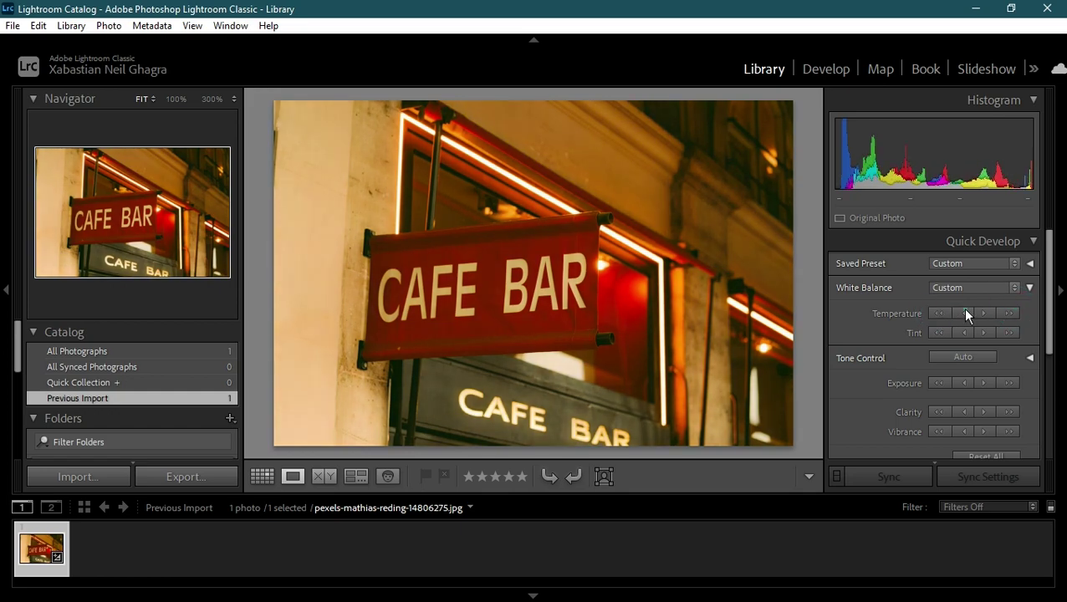
click(965, 312)
click(965, 313)
click(965, 313)
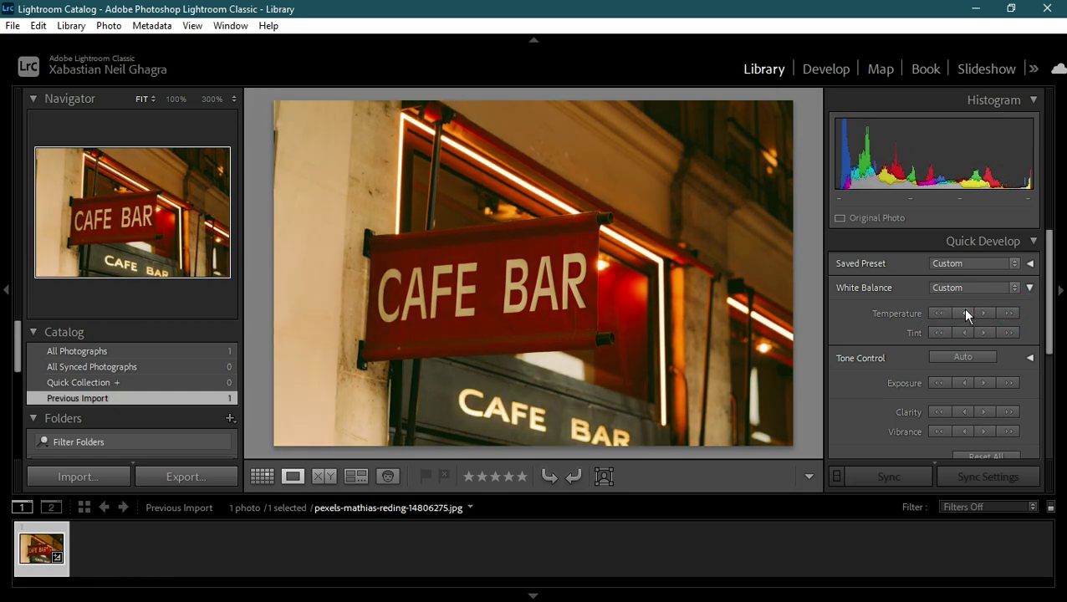
click(965, 313)
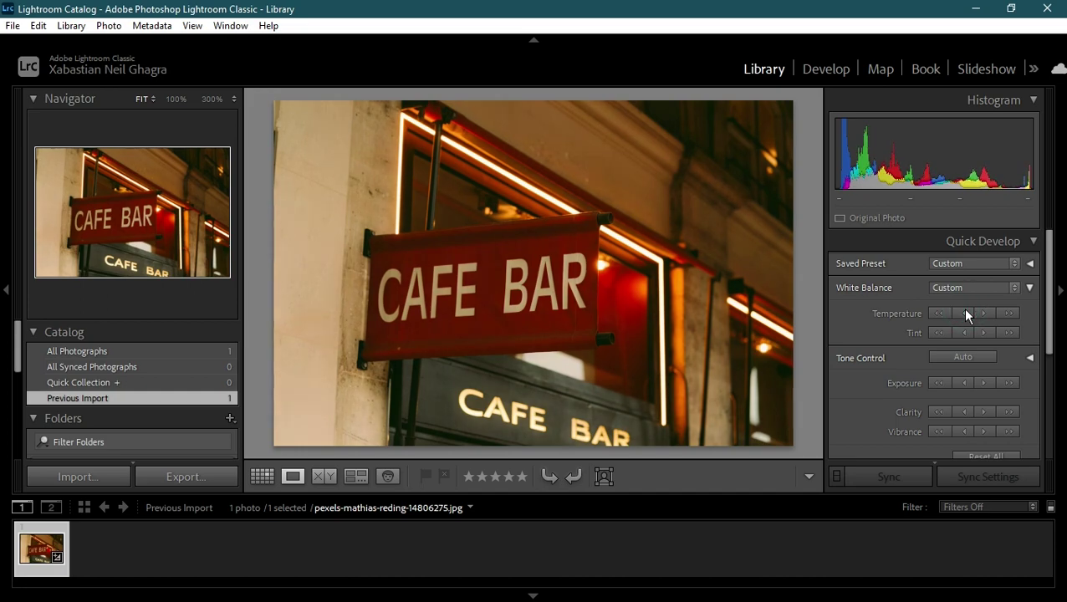
click(965, 313)
click(965, 313)
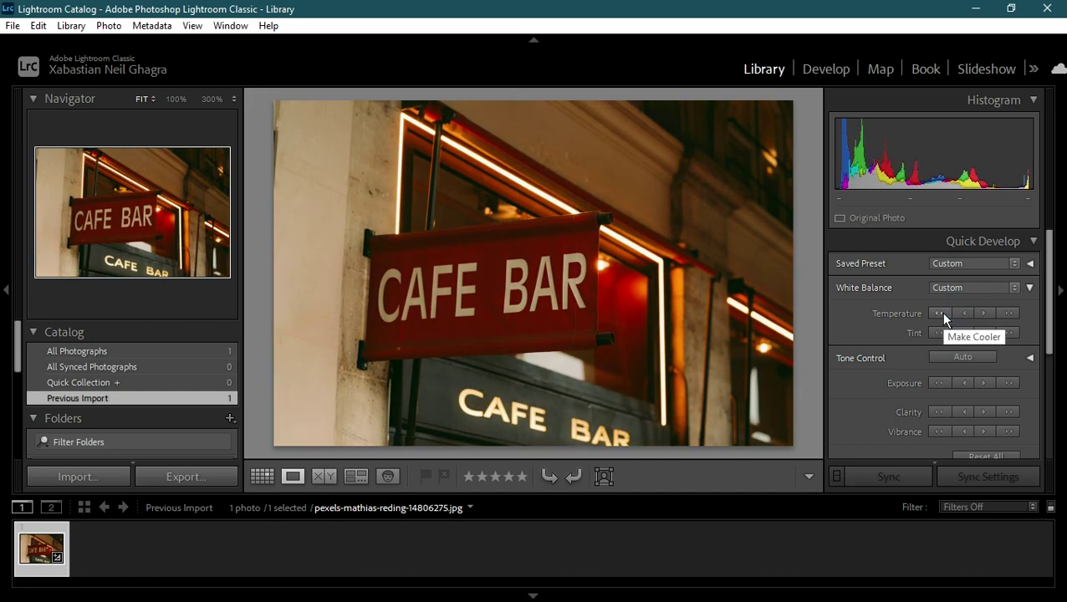
click(941, 314)
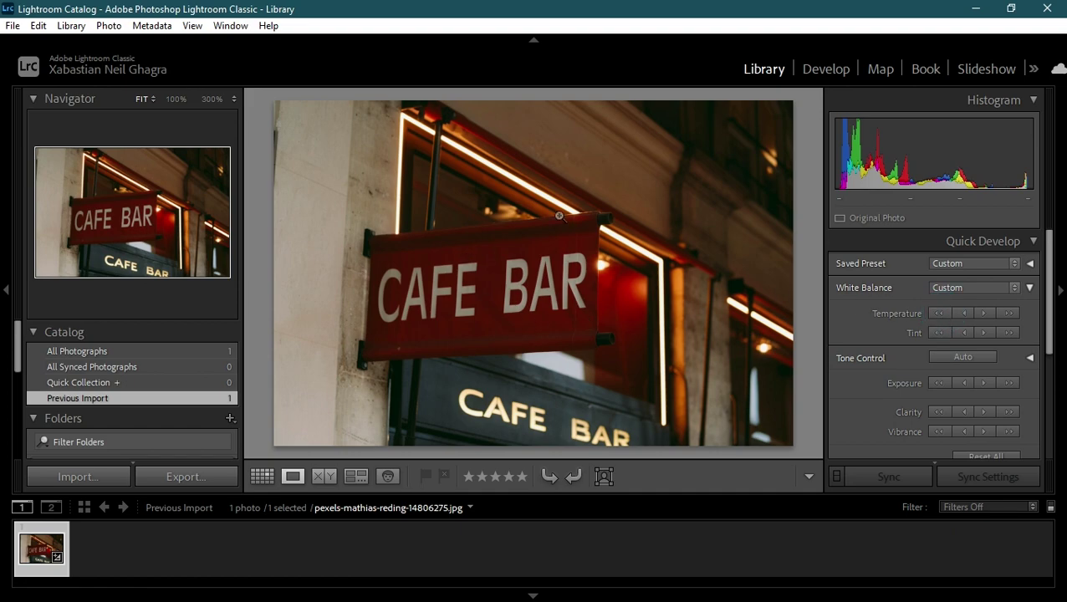
click(982, 314)
click(982, 314)
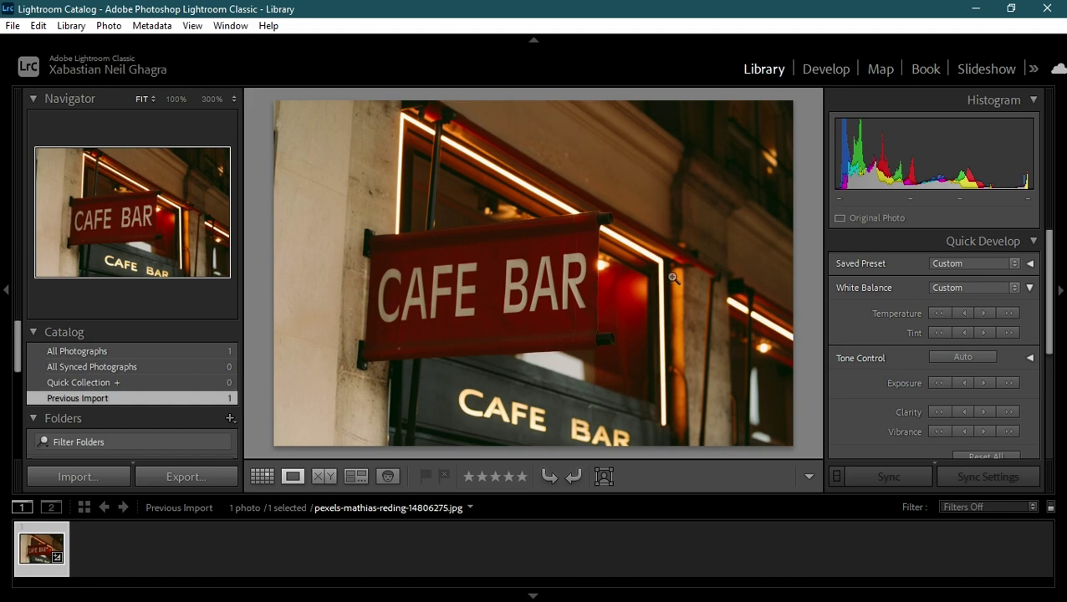
Shift the photo's tint toward green by eight small increments
click(965, 333)
click(965, 333)
click(964, 332)
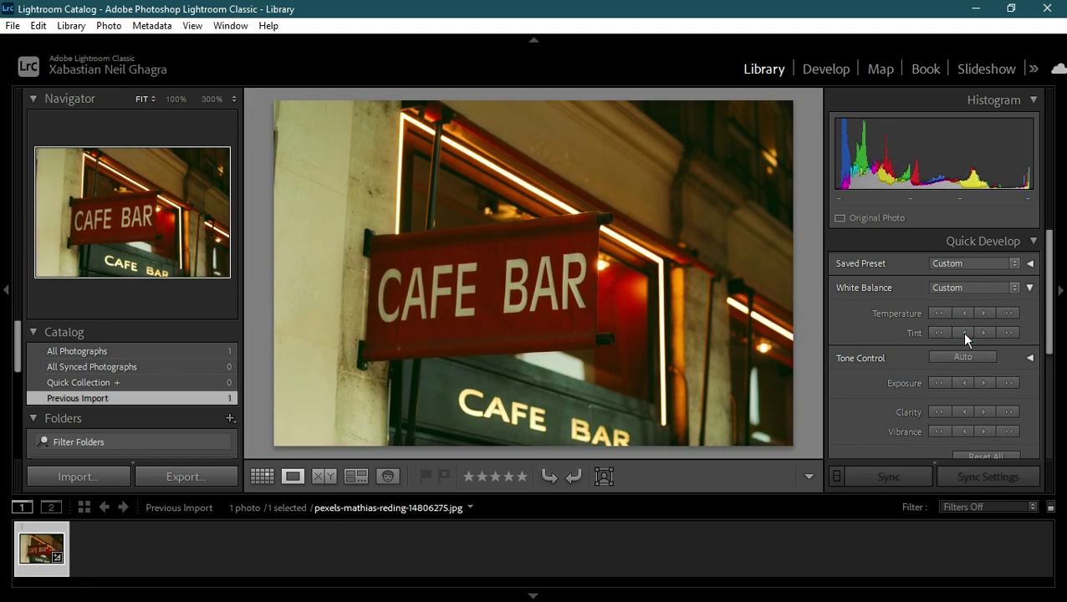
click(964, 333)
click(965, 332)
click(965, 333)
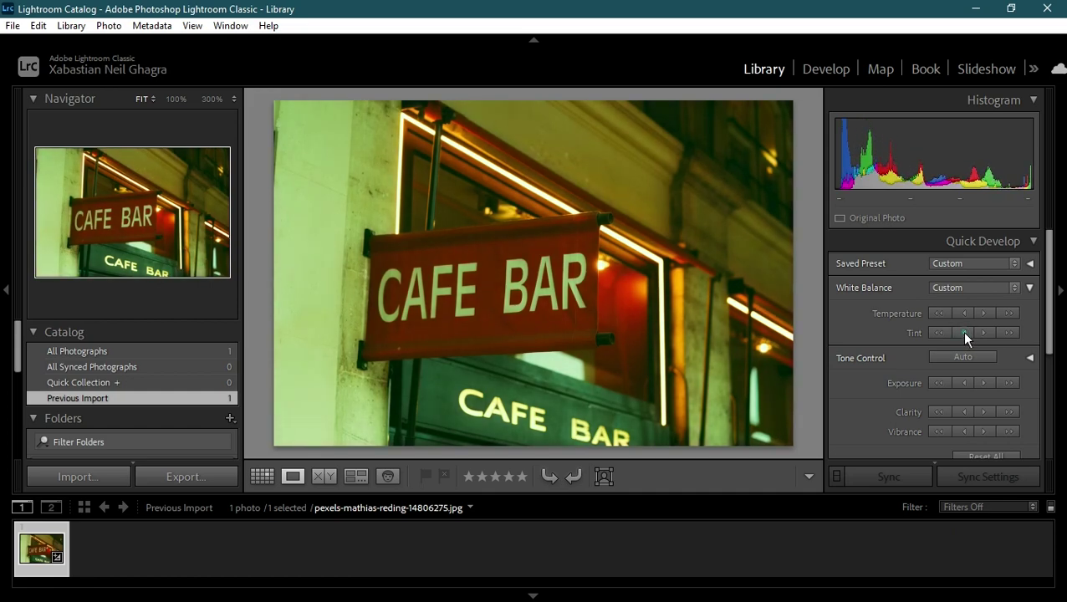
click(965, 333)
click(965, 333)
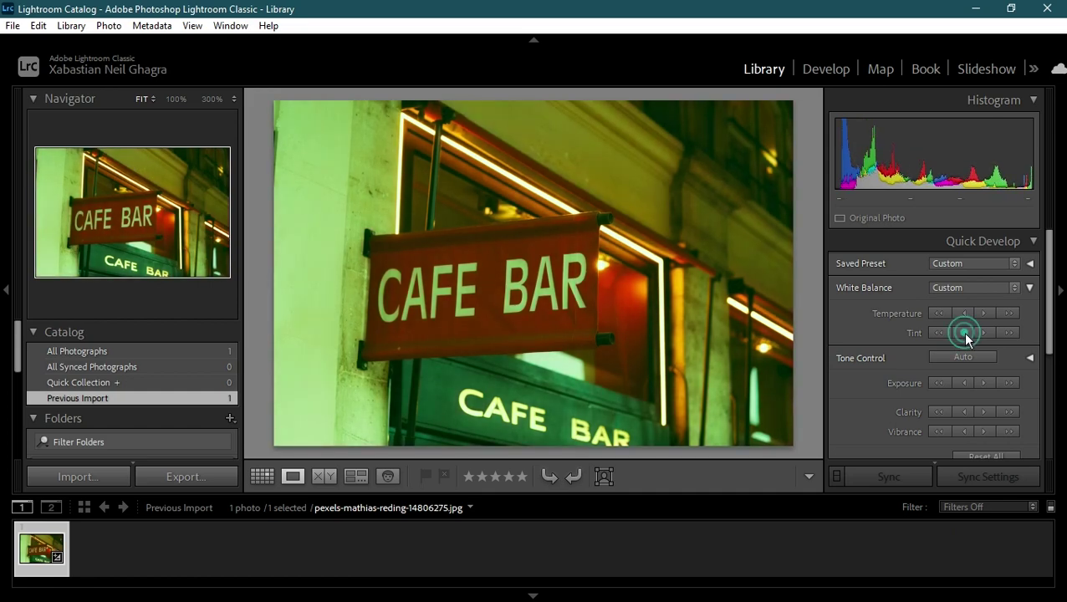
Shift the photo's tint back toward magenta by seven small increments
click(984, 332)
click(983, 333)
click(984, 333)
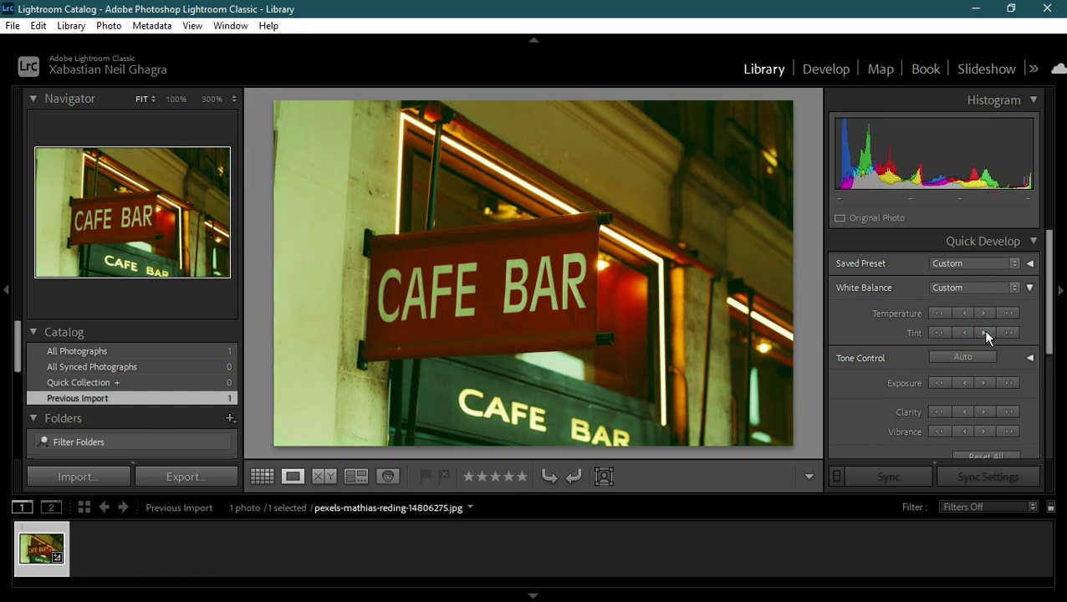
click(983, 333)
click(984, 332)
click(984, 333)
click(984, 333)
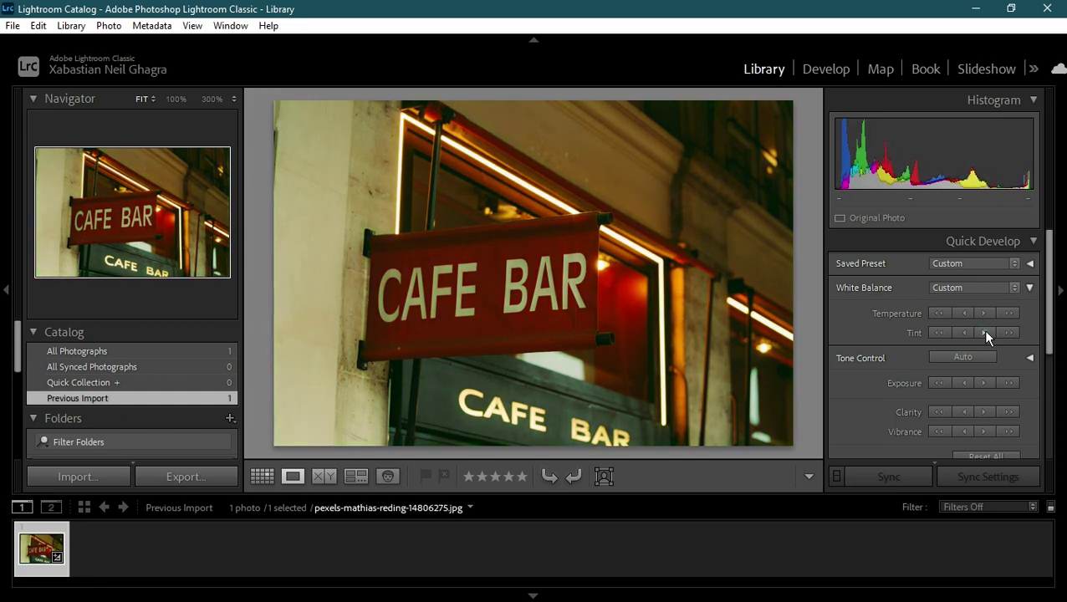
Shift the photo's tint further toward magenta by three small and two large increments
click(984, 332)
click(984, 333)
click(984, 333)
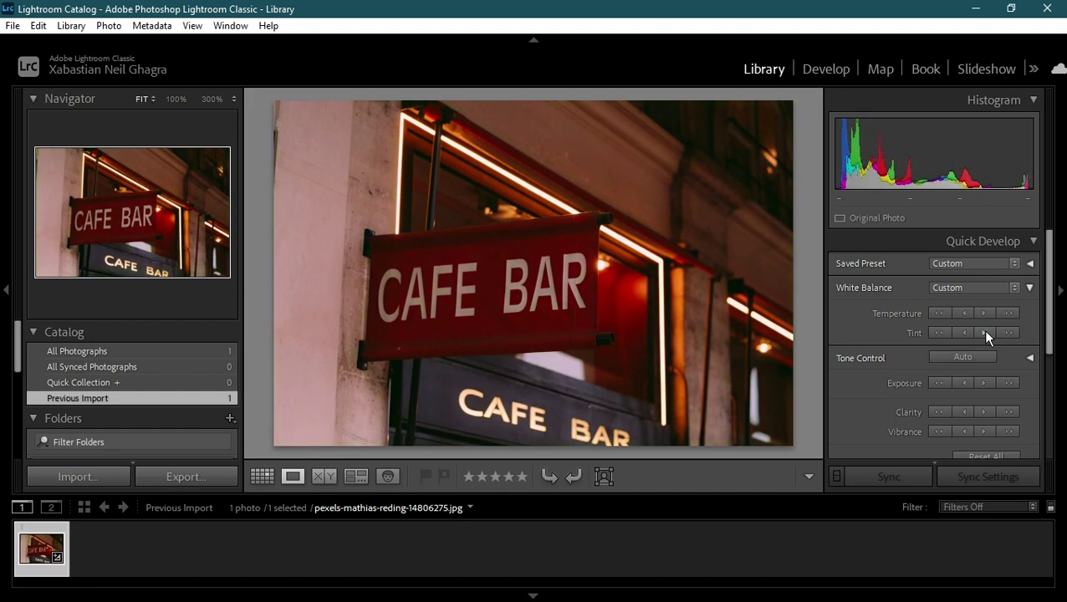
click(1010, 333)
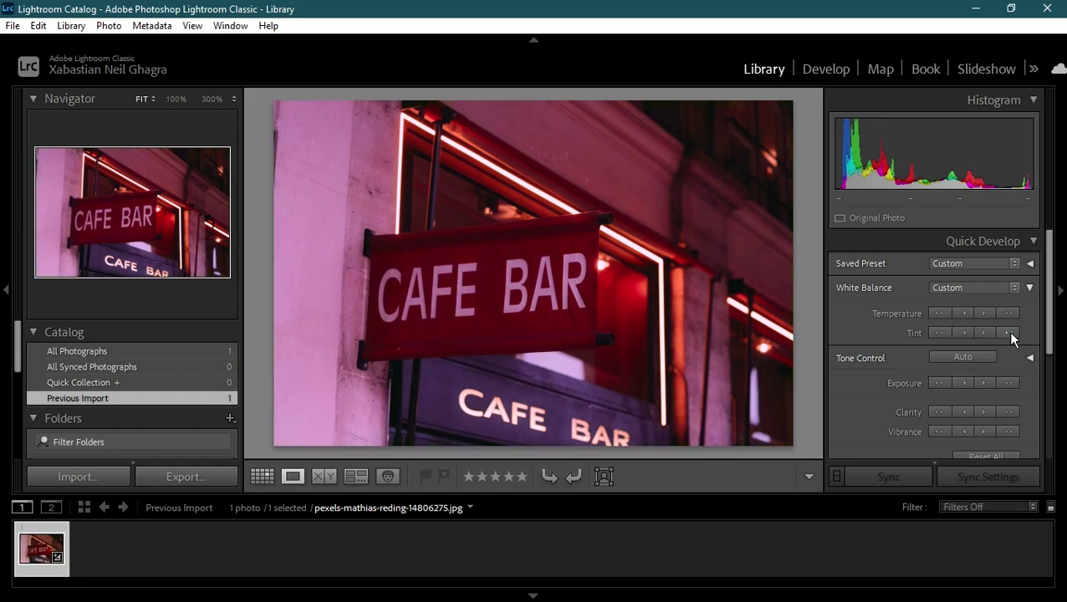
click(1008, 333)
Shift the photo's tint back toward green by three large and four small increments
click(940, 333)
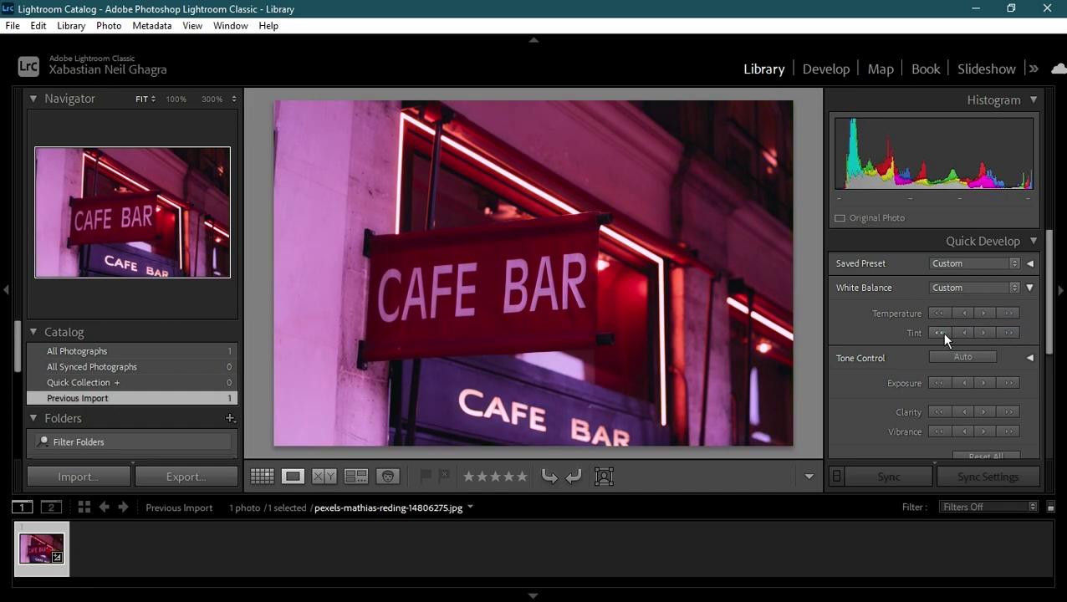
click(940, 333)
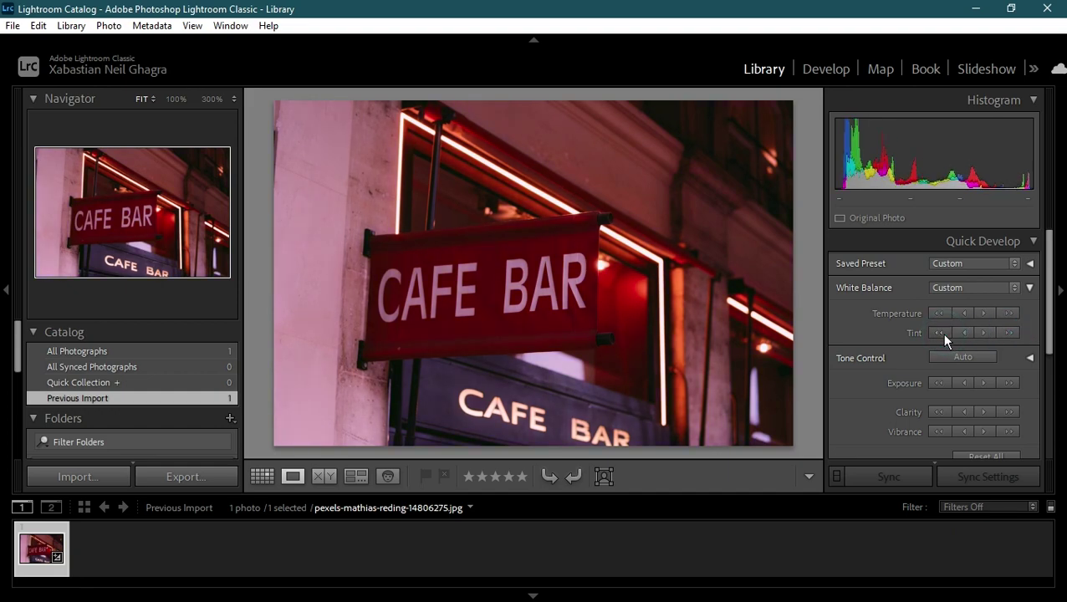
click(941, 333)
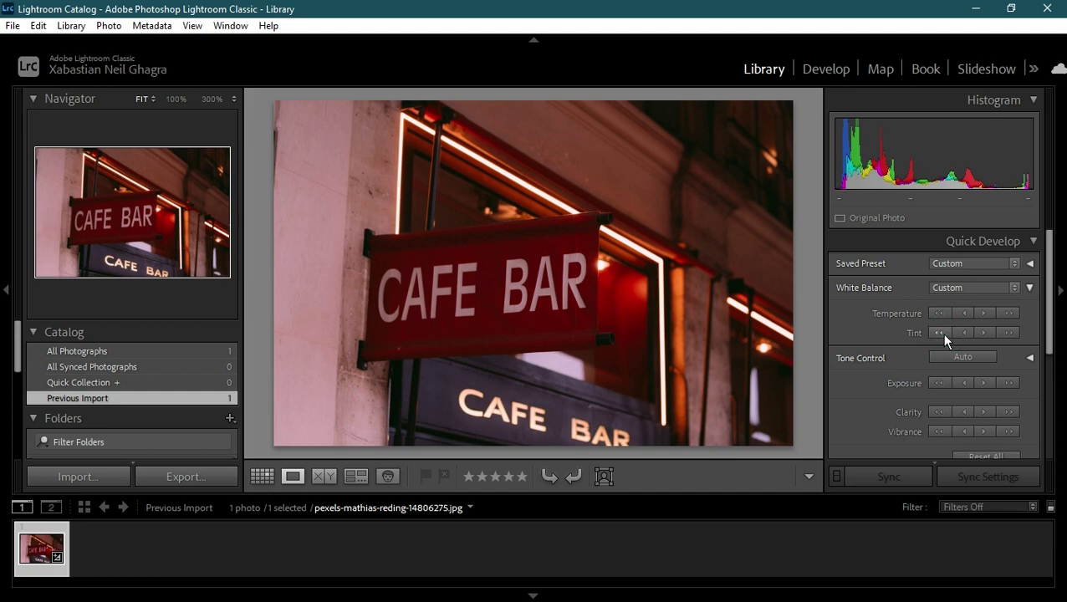
click(966, 333)
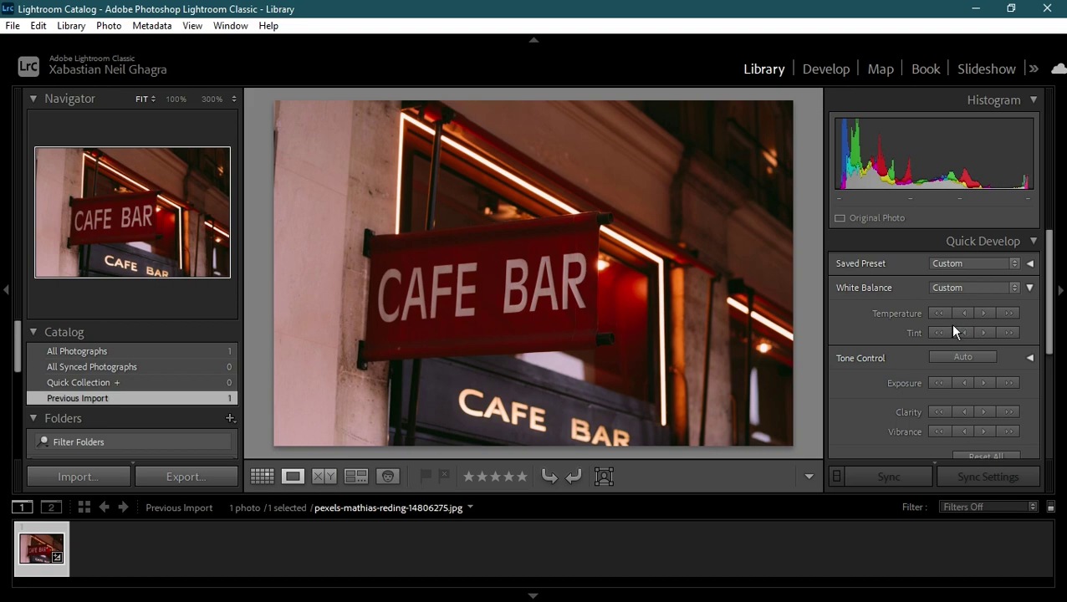
click(965, 332)
click(966, 333)
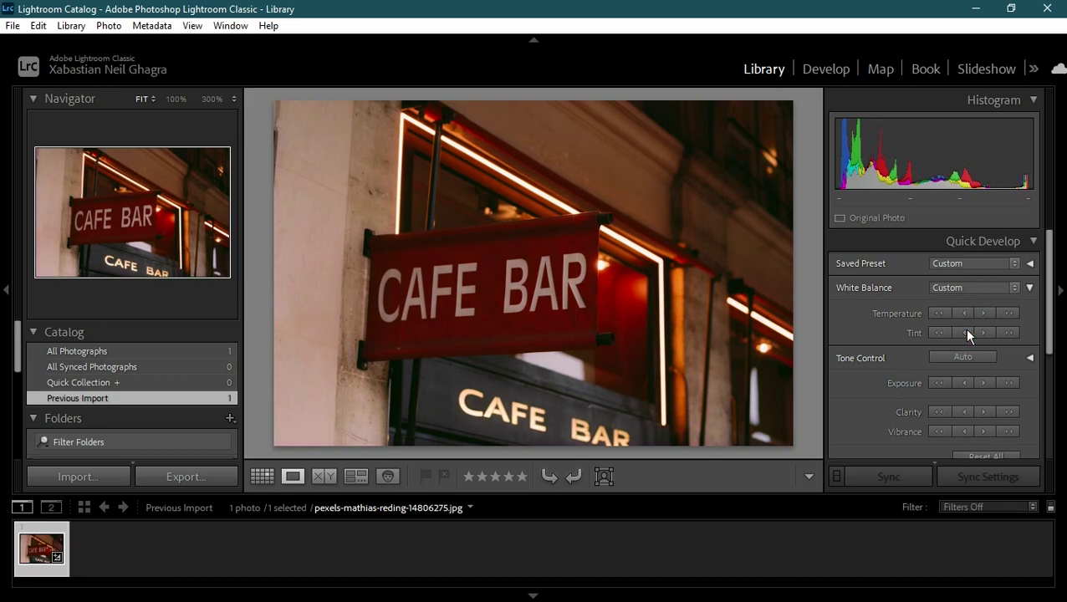
click(966, 333)
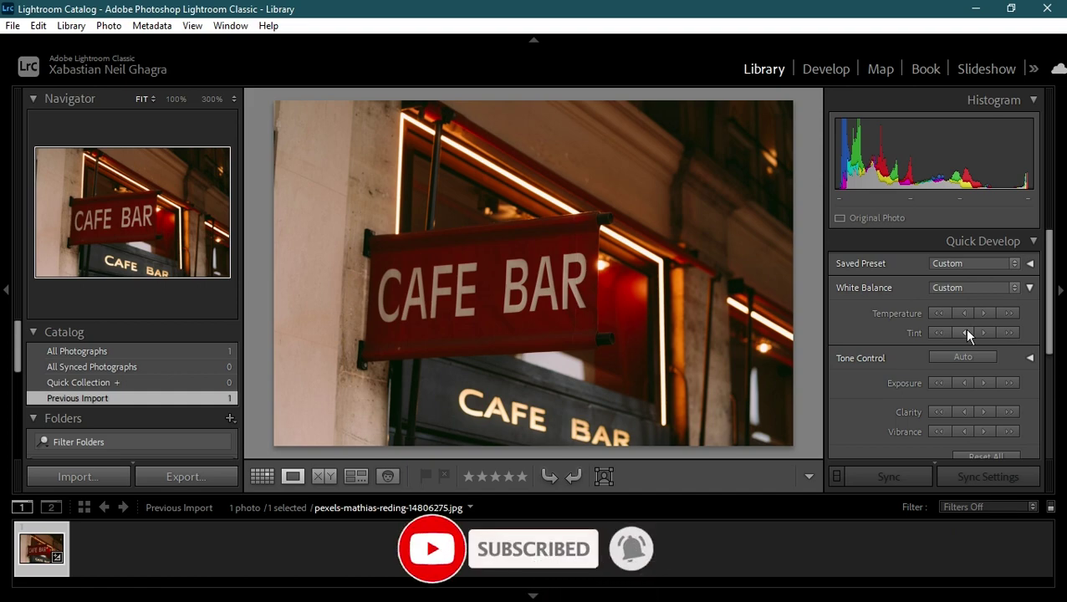
Examine the photo's Basic white balance, tone and presence settings and its Tone Curve in the Develop module
scroll(885, 365, down, 2)
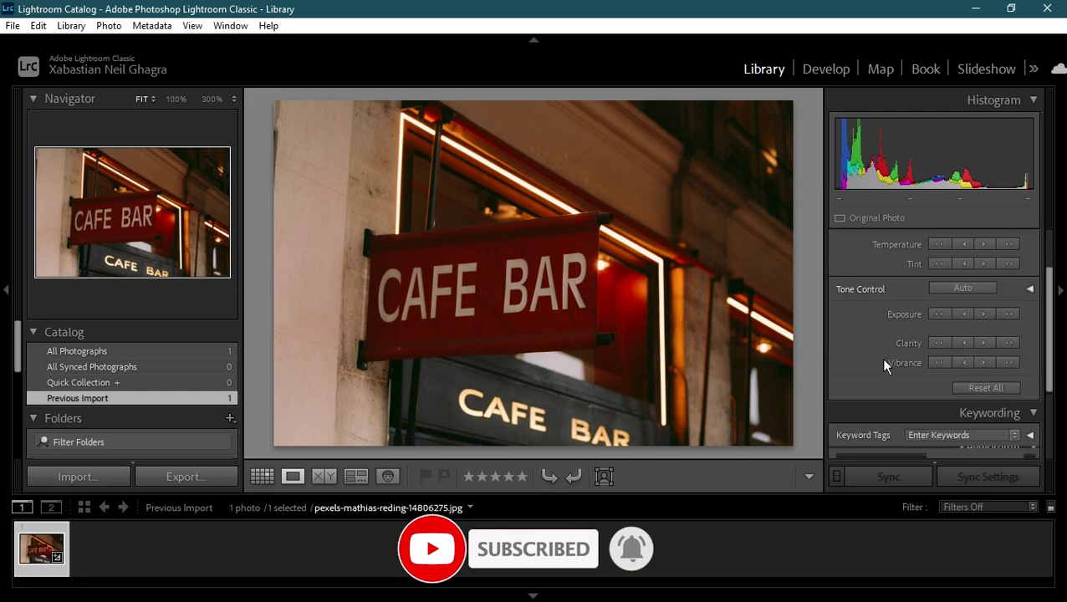
scroll(878, 355, down, 1)
scroll(868, 292, up, 2)
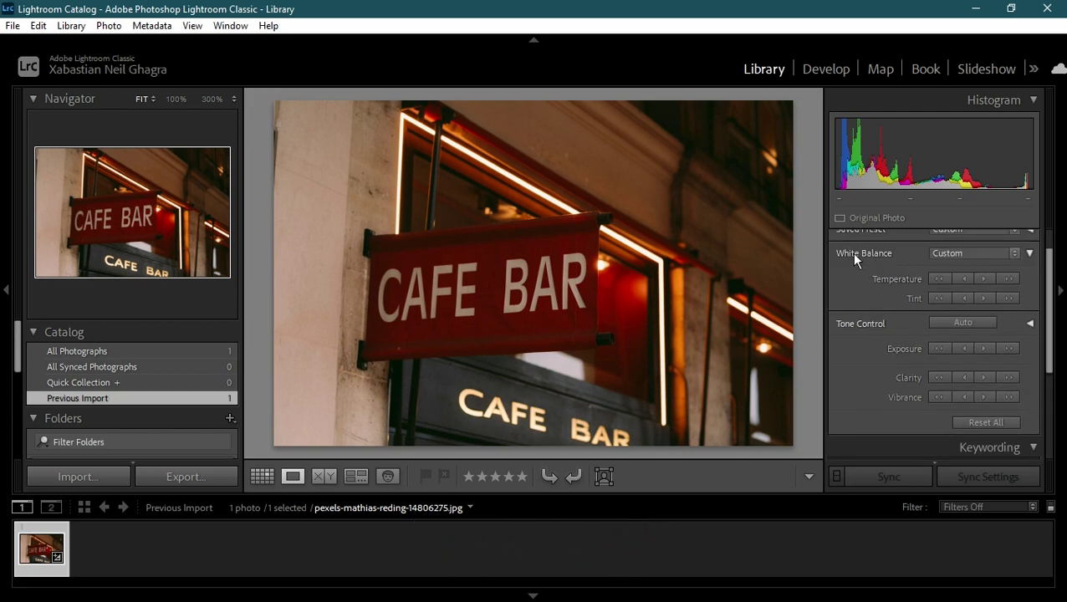
click(833, 77)
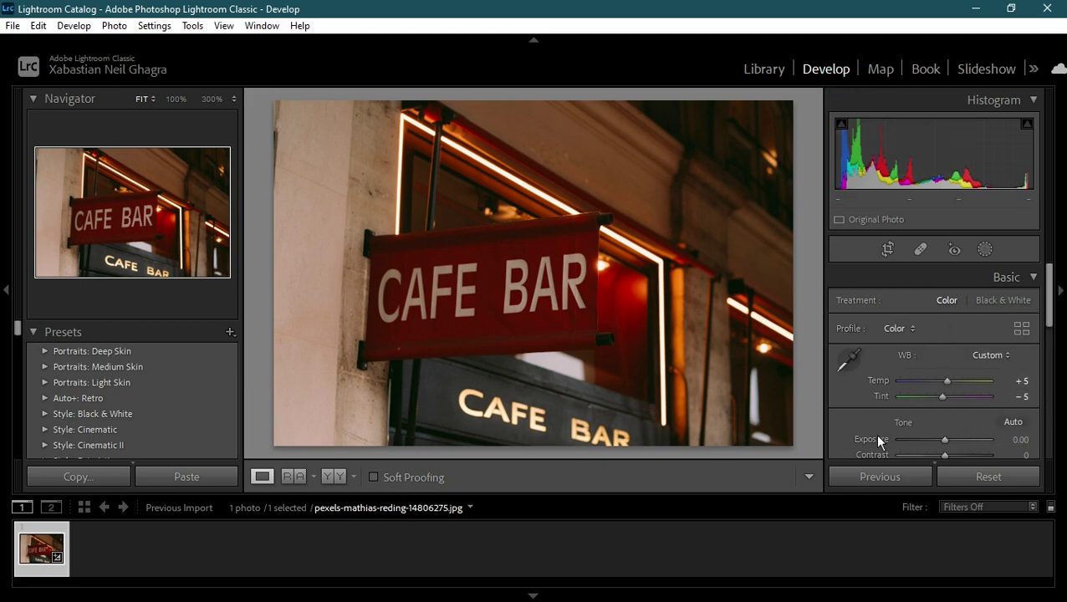
scroll(915, 429, down, 3)
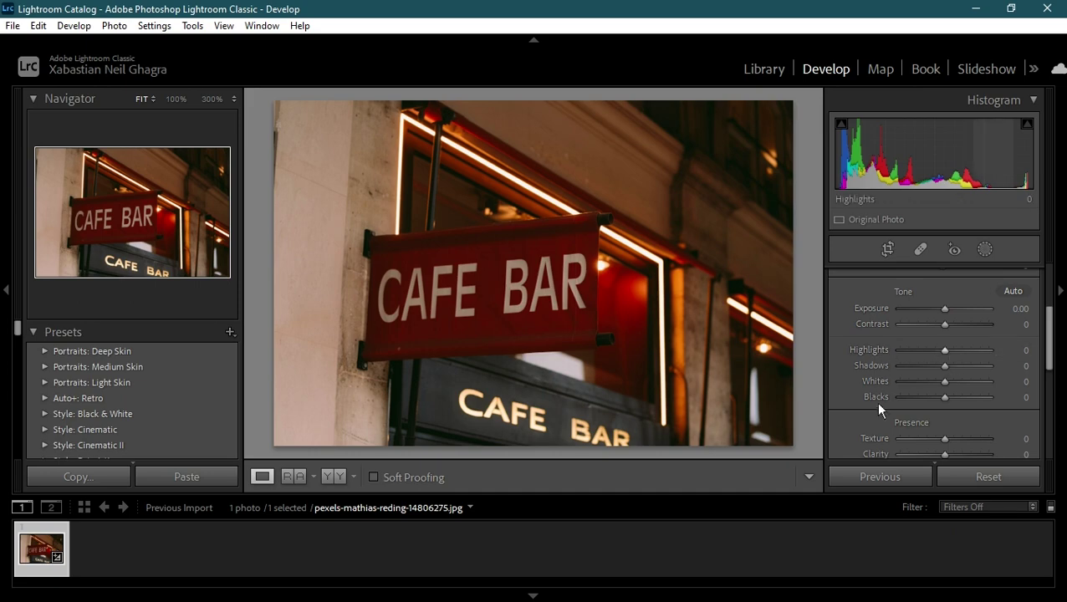
scroll(953, 380, down, 5)
scroll(911, 393, up, 2)
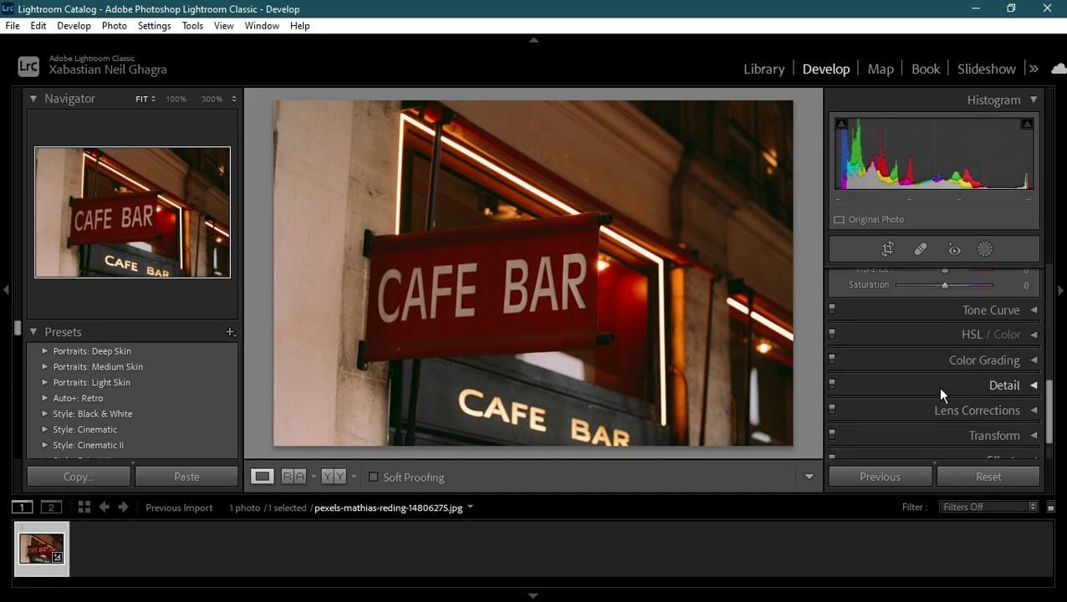
click(967, 310)
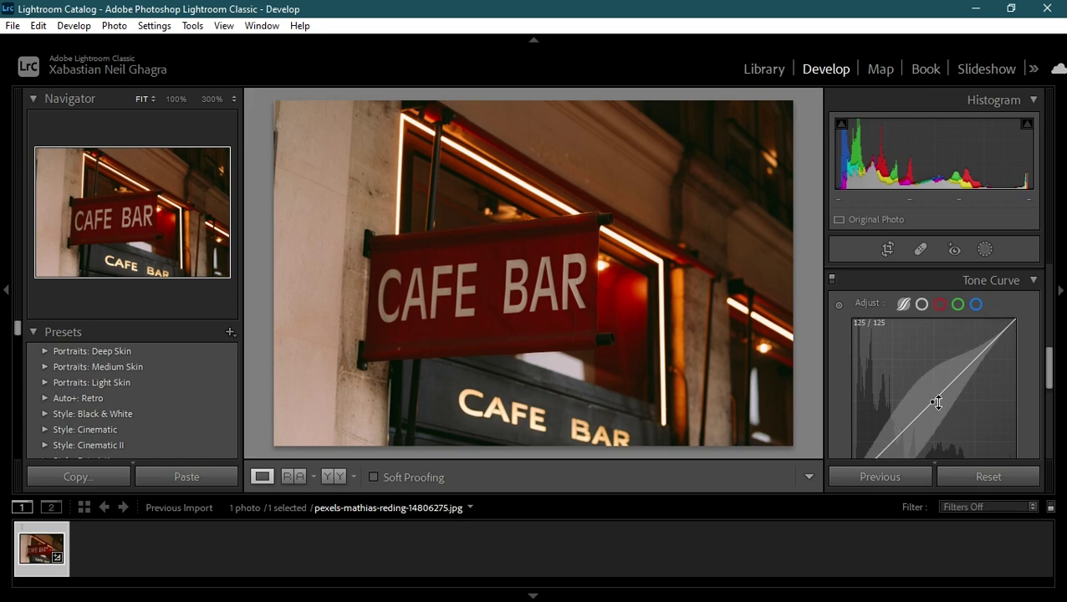
double_click(931, 402)
click(1034, 281)
scroll(983, 299, up, 3)
scroll(983, 299, up, 2)
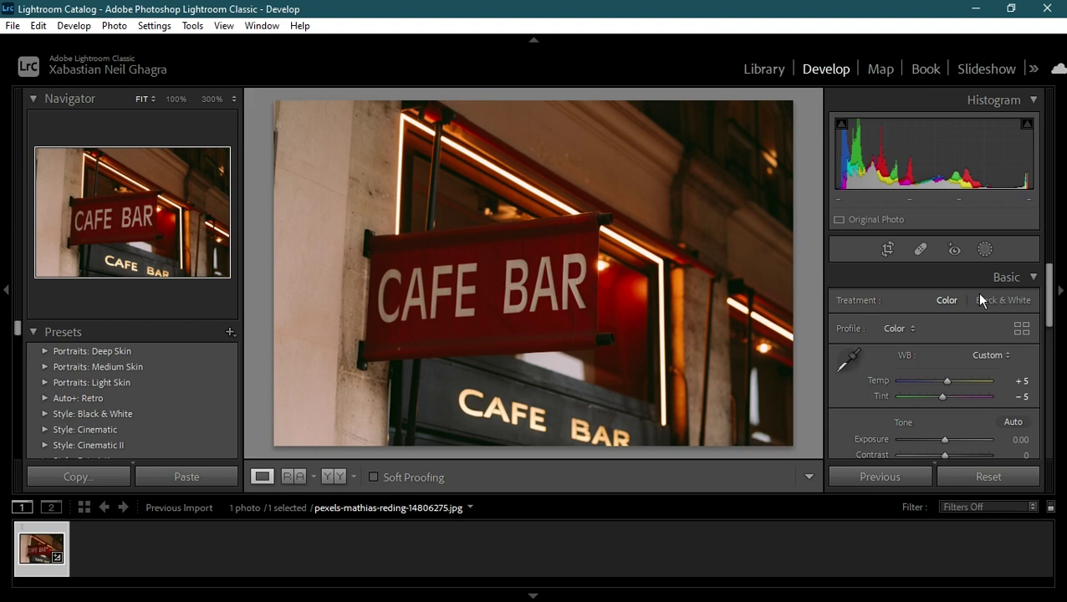
Return to the Library module and apply automatic tone control to the photo
click(777, 74)
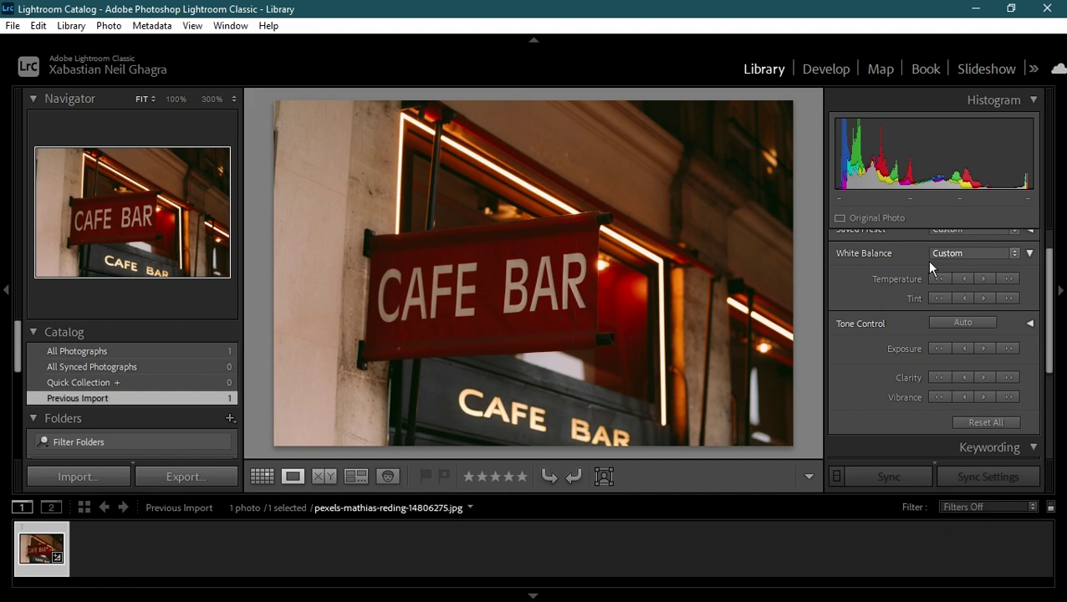
scroll(883, 374, down, 1)
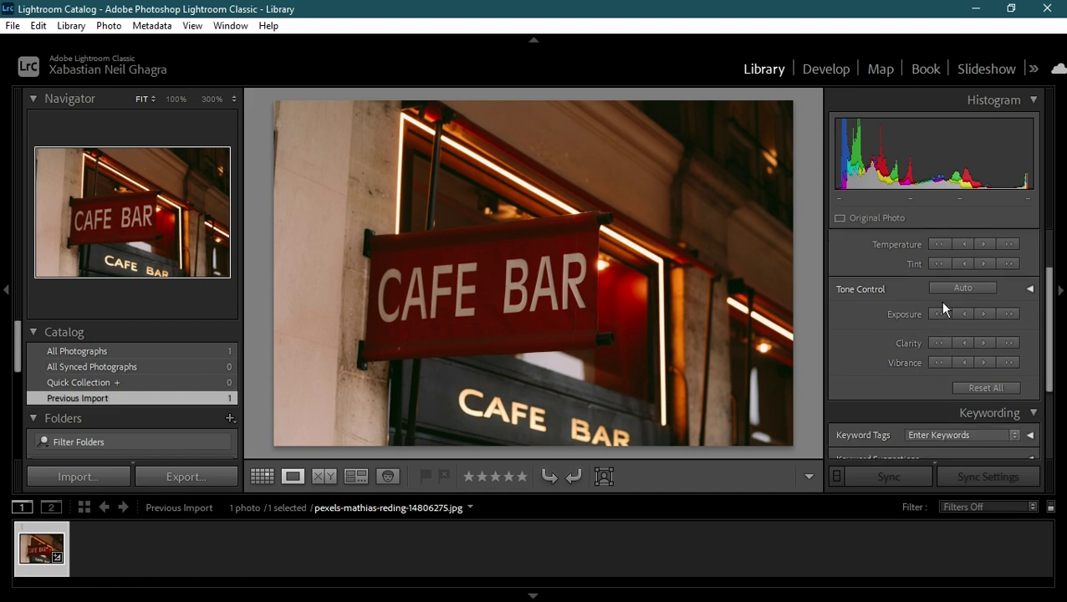
click(982, 288)
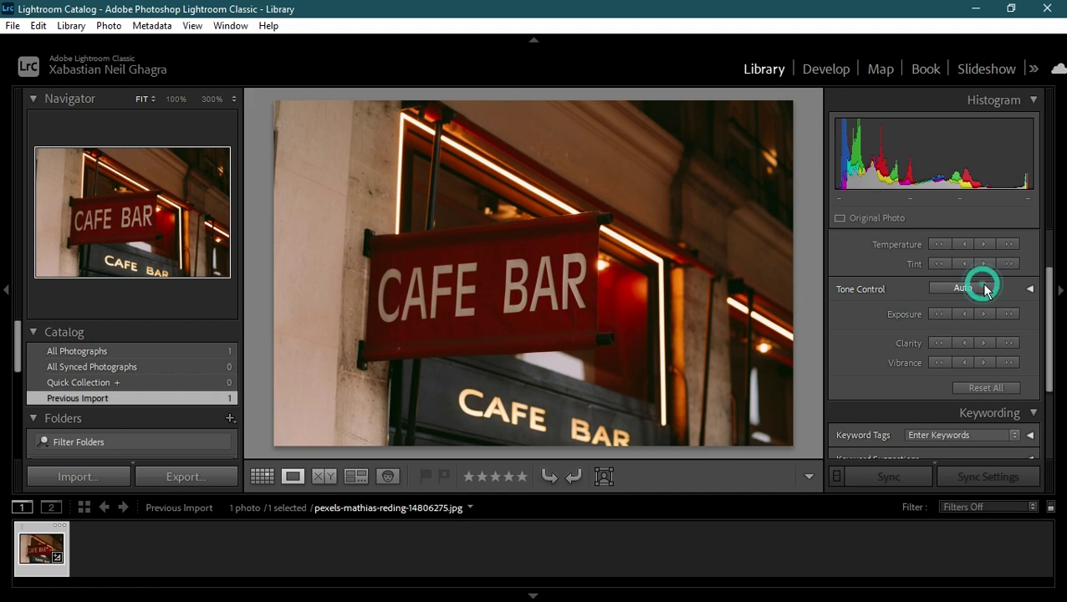
click(1030, 288)
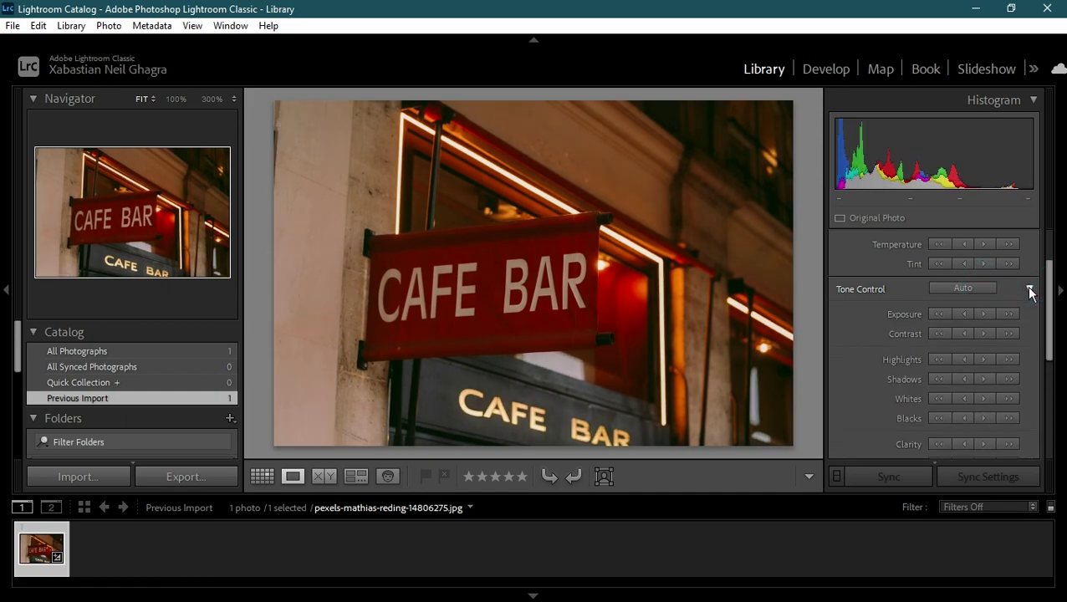
click(1029, 289)
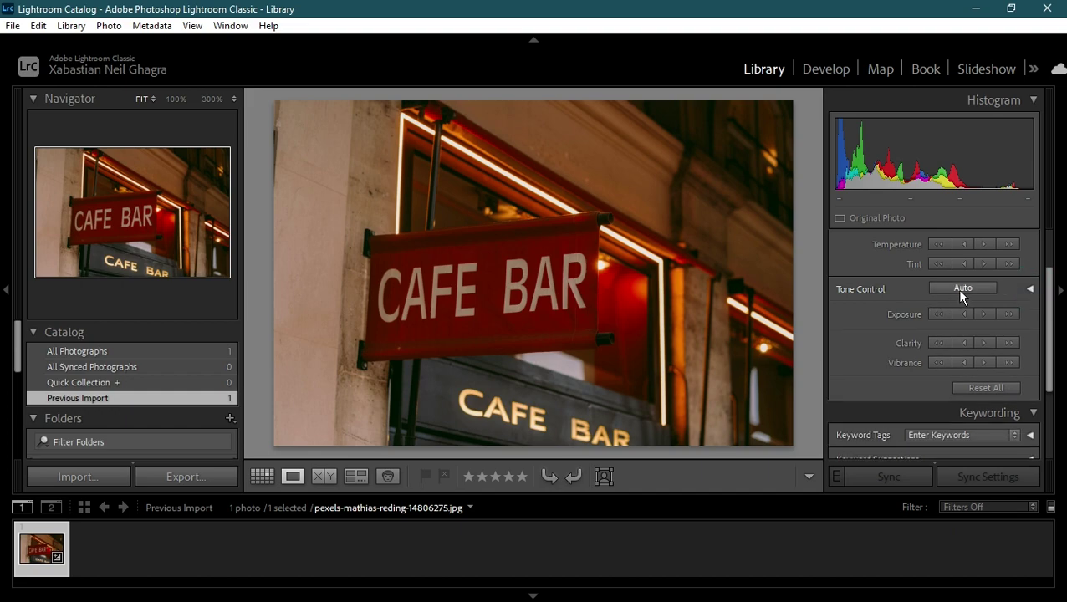
click(964, 289)
Try darkening and brightening the photo's exposure in small increments
click(967, 314)
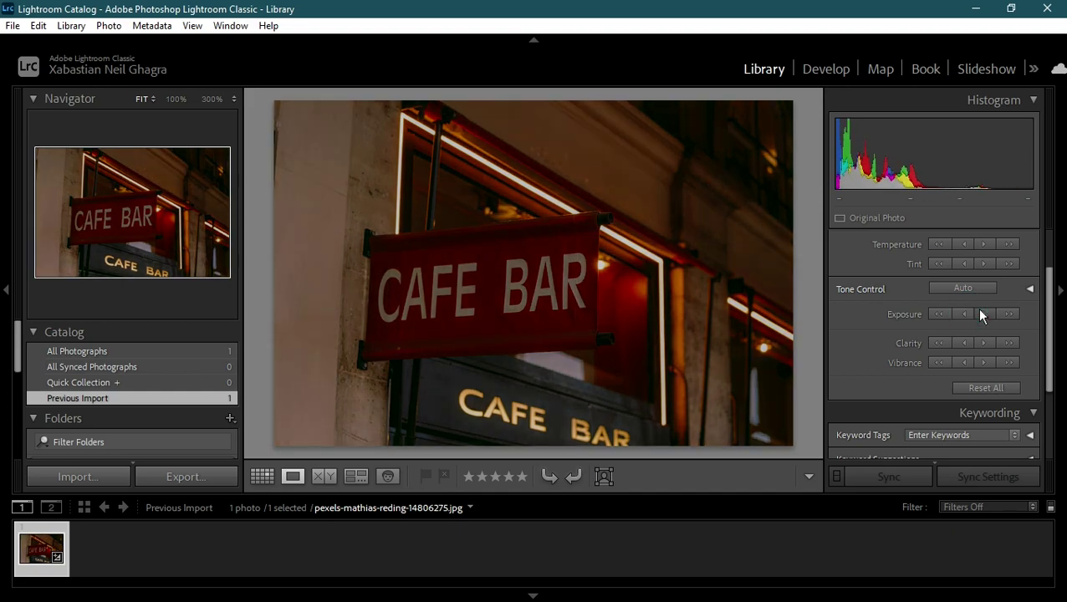
click(983, 314)
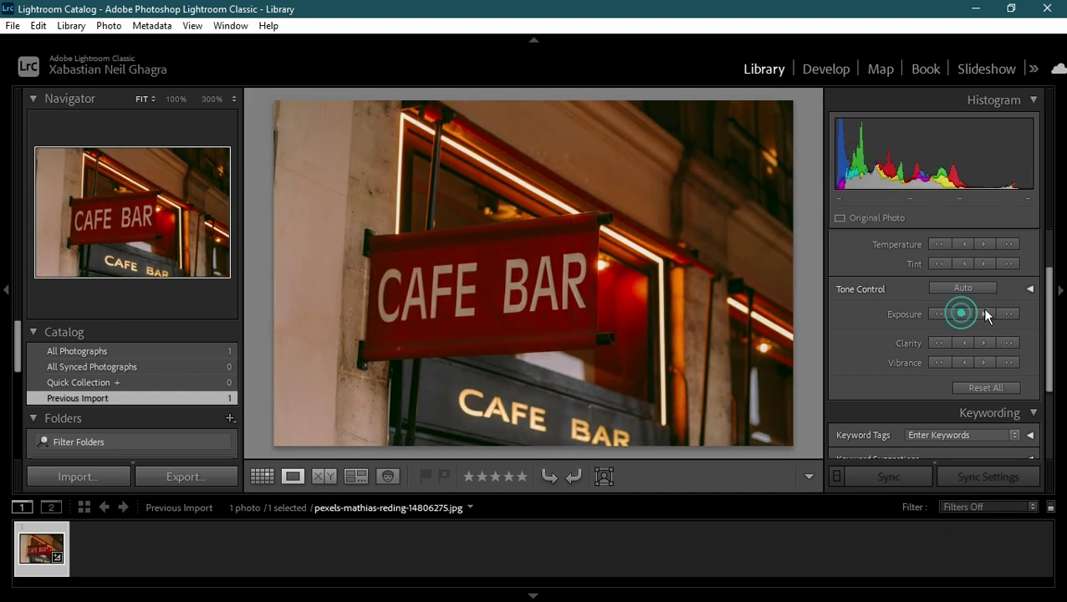
click(984, 314)
click(954, 312)
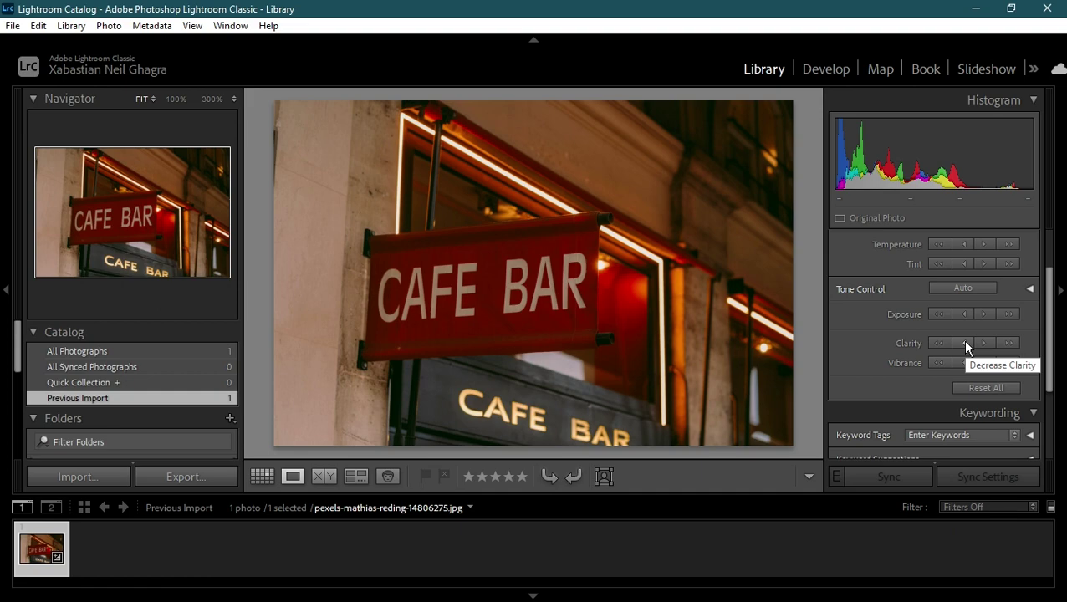
Lower the photo's clarity by two small increments, and raise it by two large increments
click(966, 344)
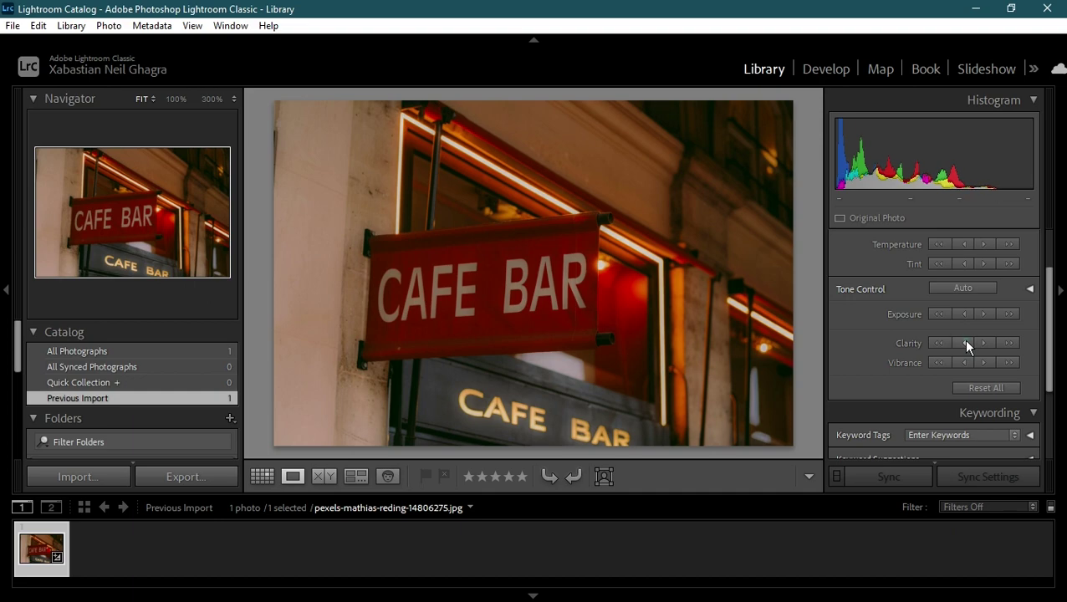
click(964, 343)
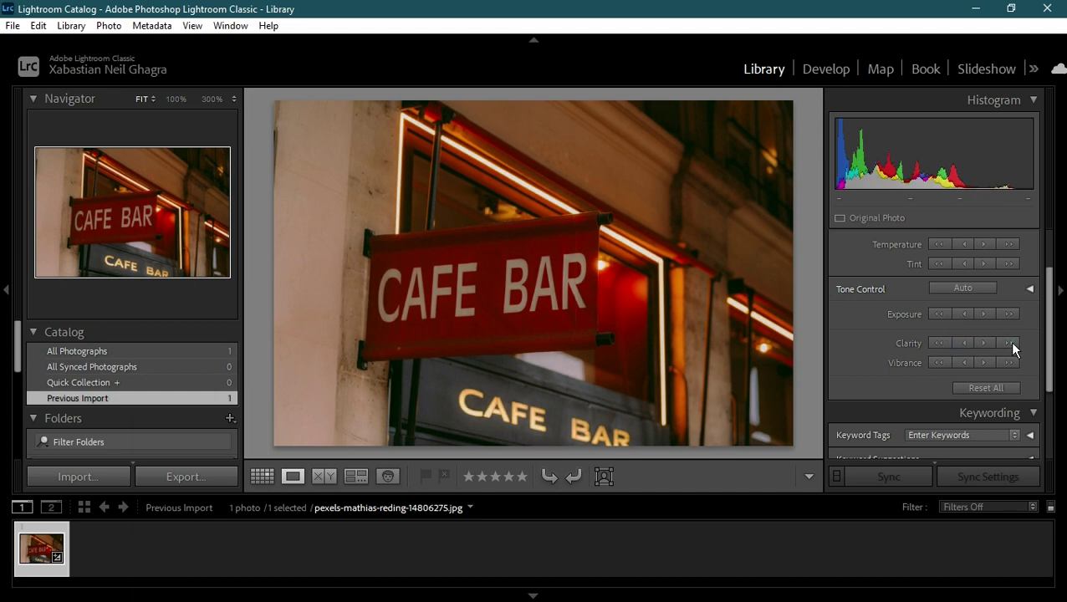
click(1011, 343)
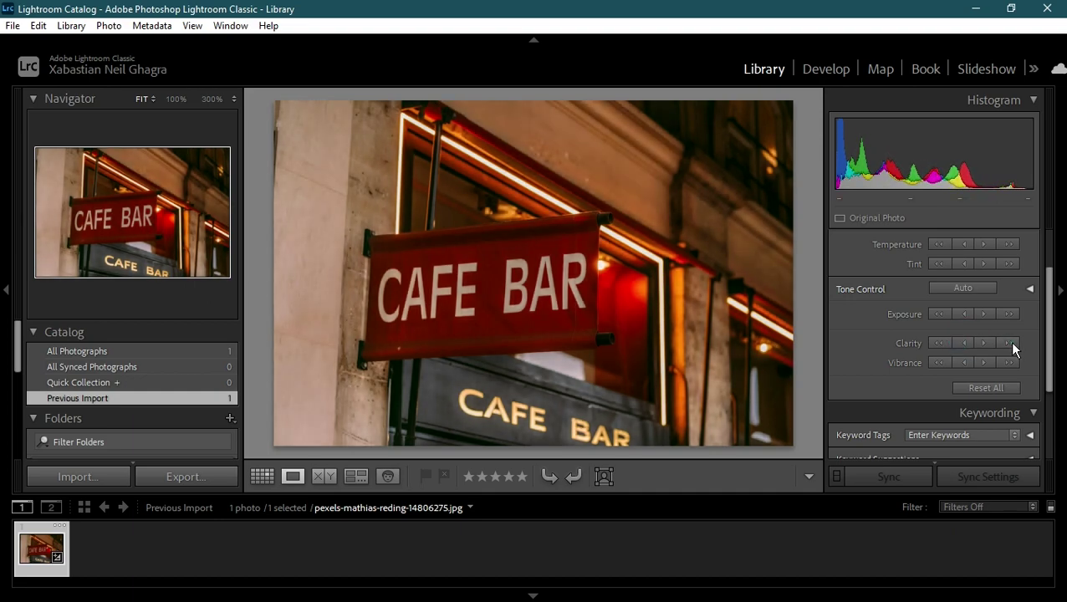
click(1010, 344)
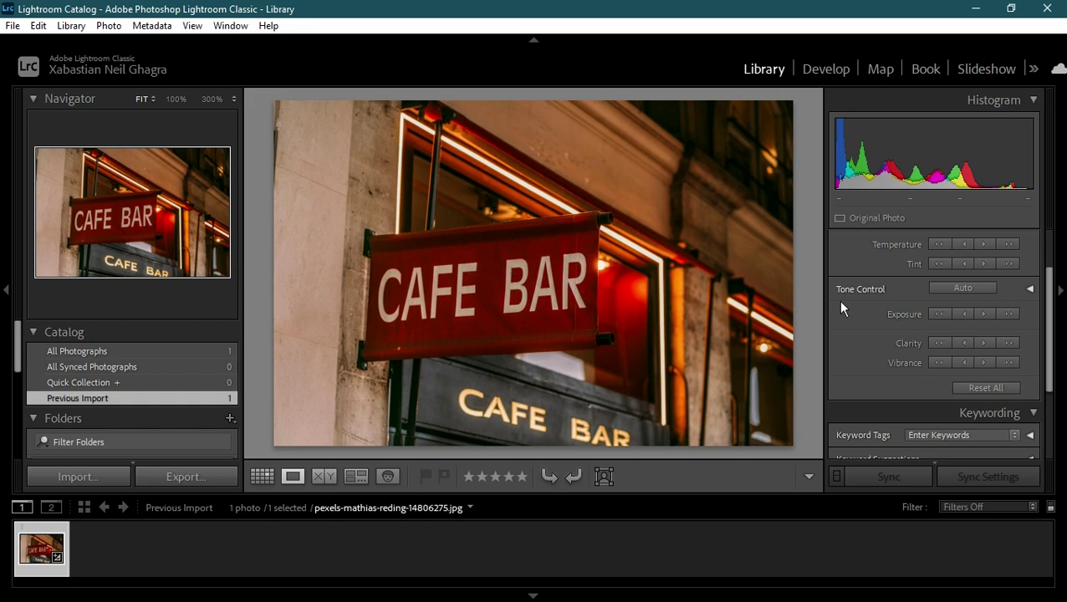
Soften the photo's clarity by two large increments, and sharpen it again by two large increments
click(944, 343)
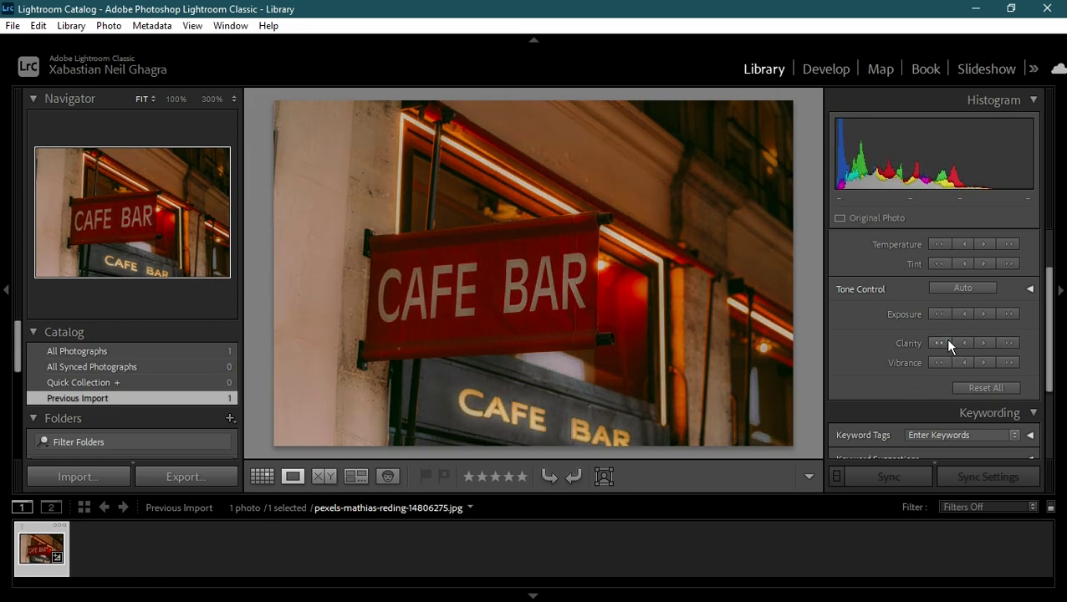
click(946, 341)
click(1003, 343)
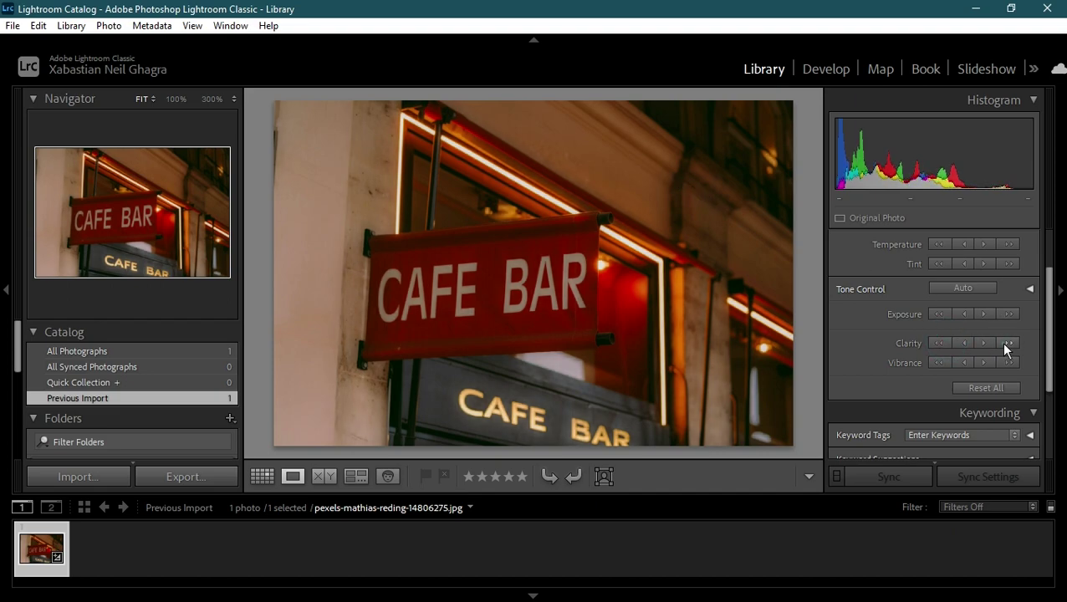
click(1006, 344)
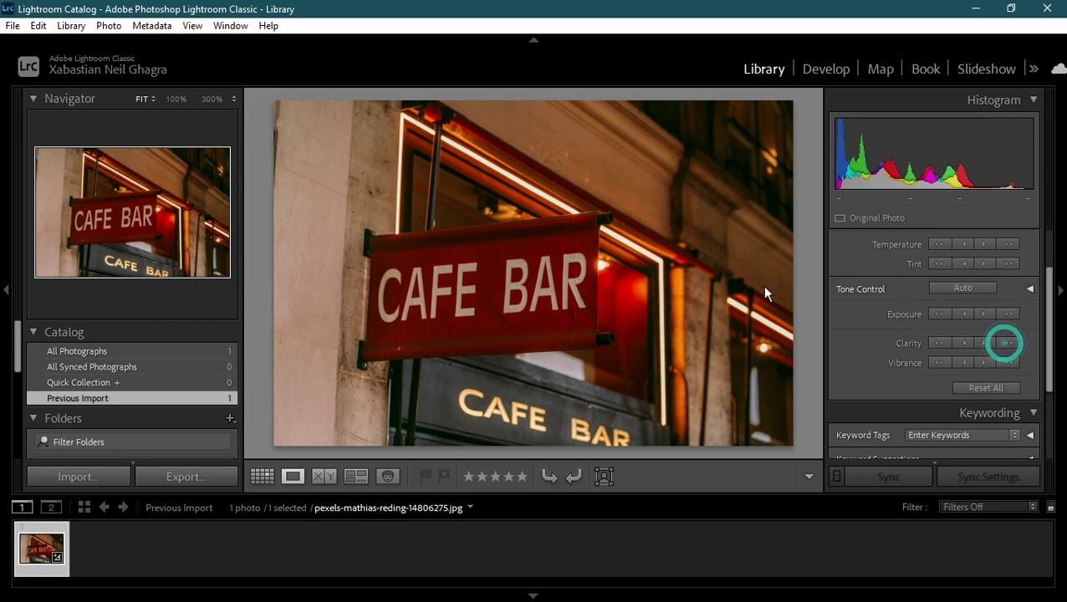
Try the photo's vibrance two large increments lower, three large increments higher, and one large increment lower
click(943, 365)
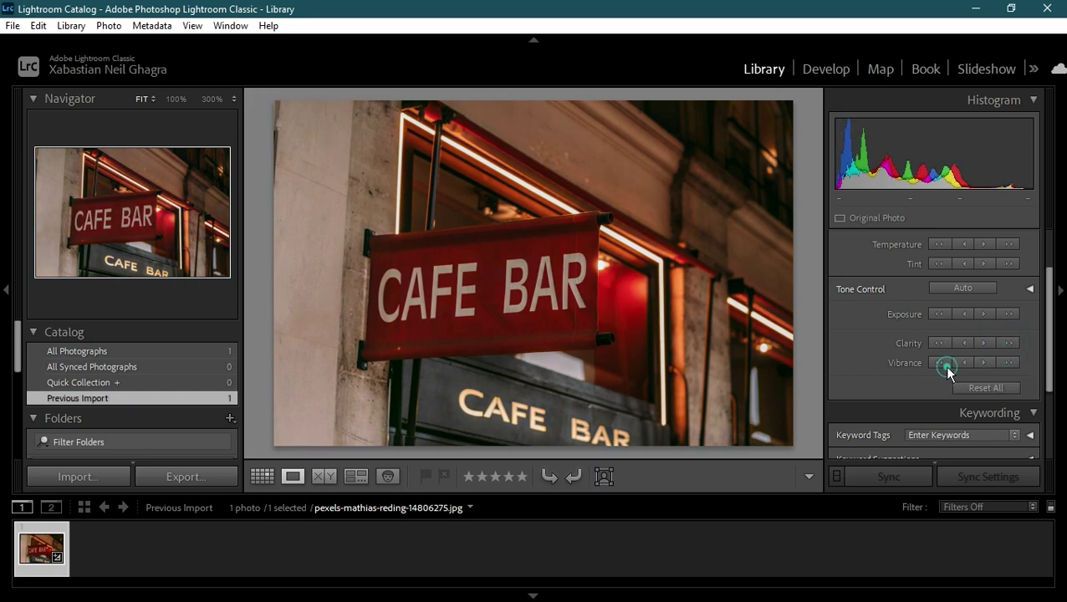
click(943, 365)
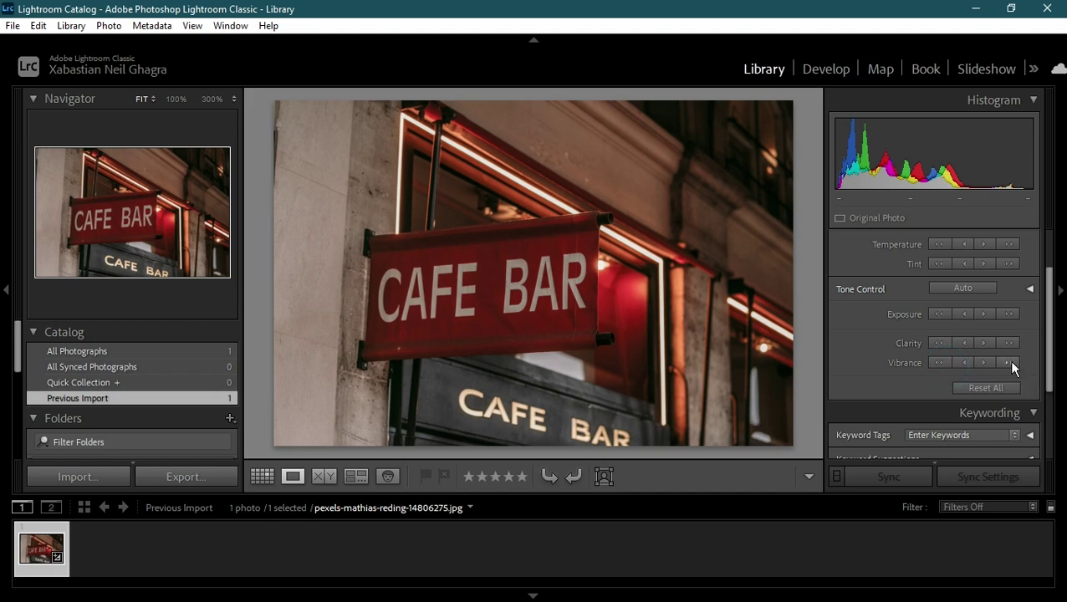
click(1011, 365)
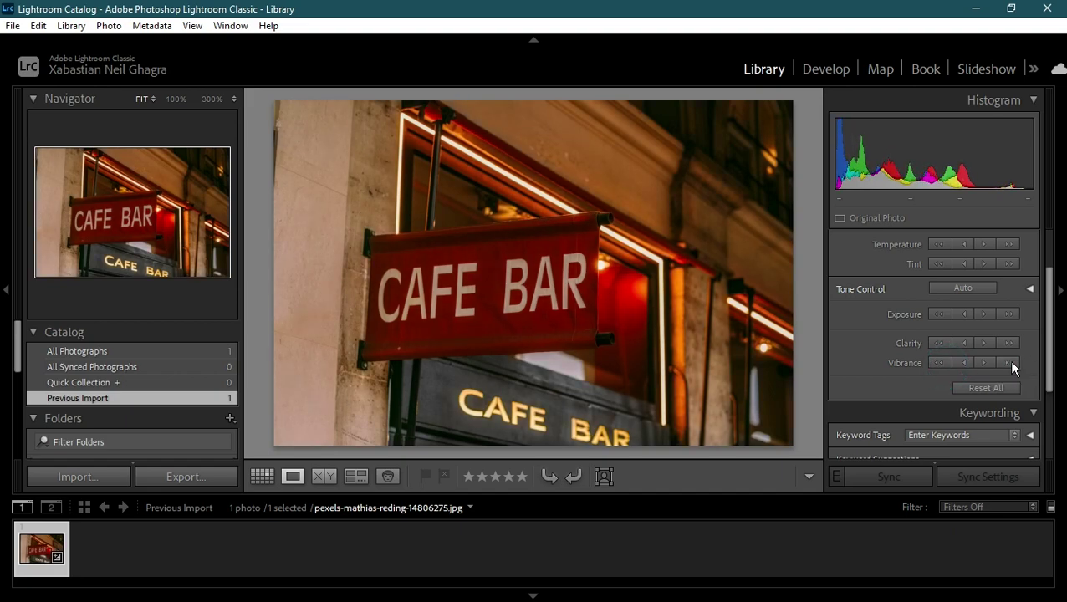
click(1011, 363)
click(1011, 362)
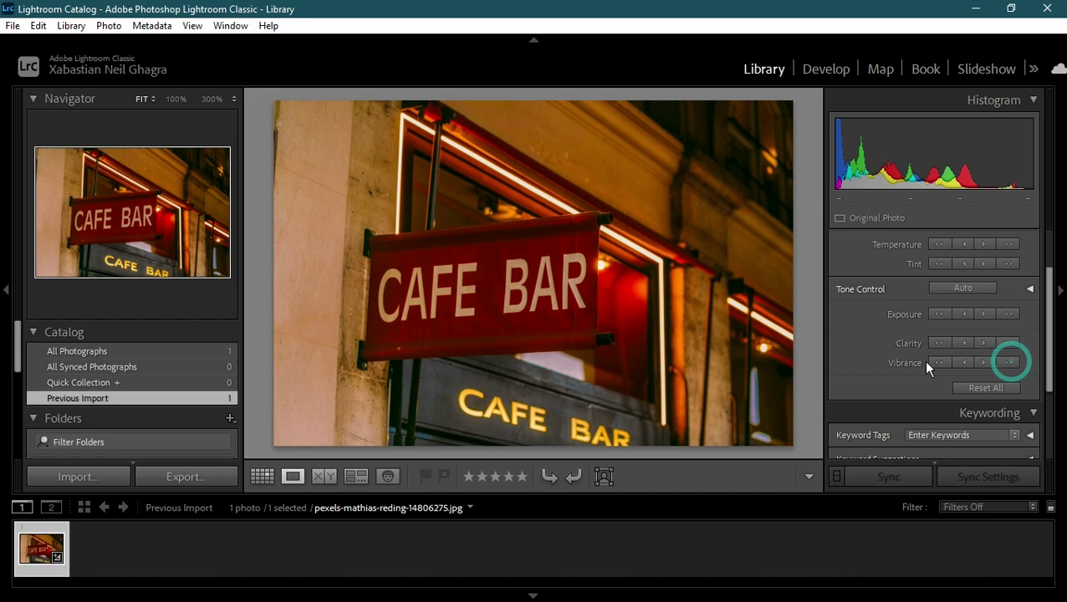
click(931, 363)
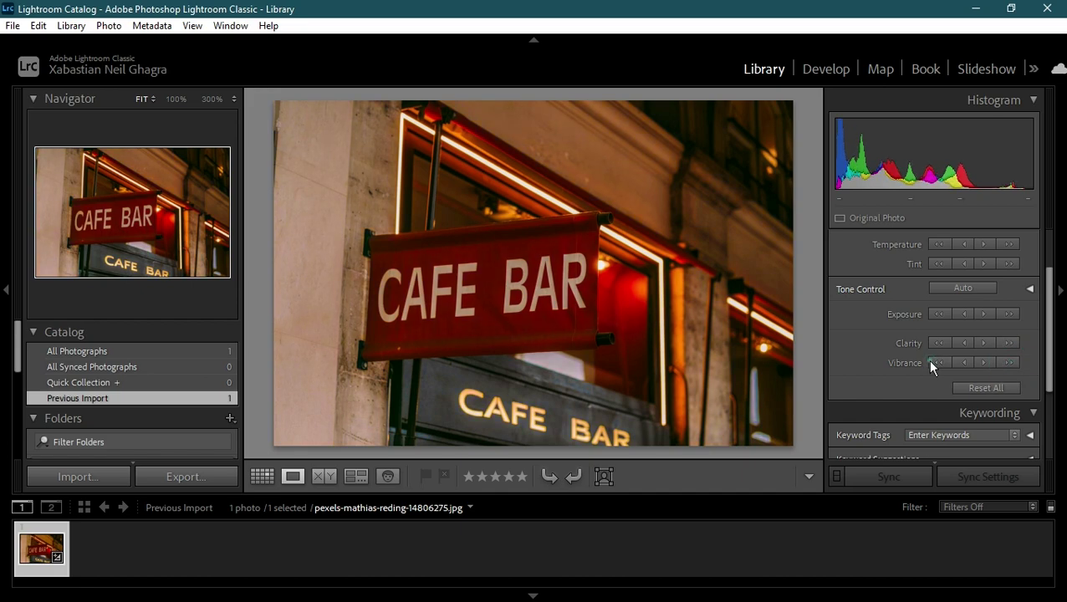
Try muting the photo's colours by lowering its vibrance repeatedly in large increments
click(931, 363)
click(931, 363)
click(931, 363)
click(930, 363)
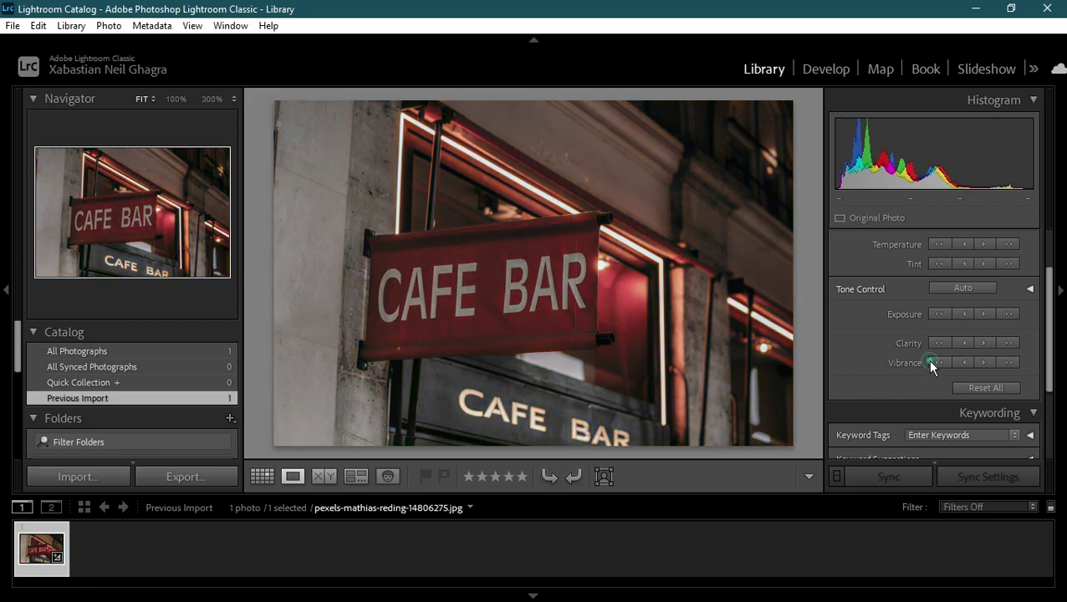
click(931, 363)
click(930, 363)
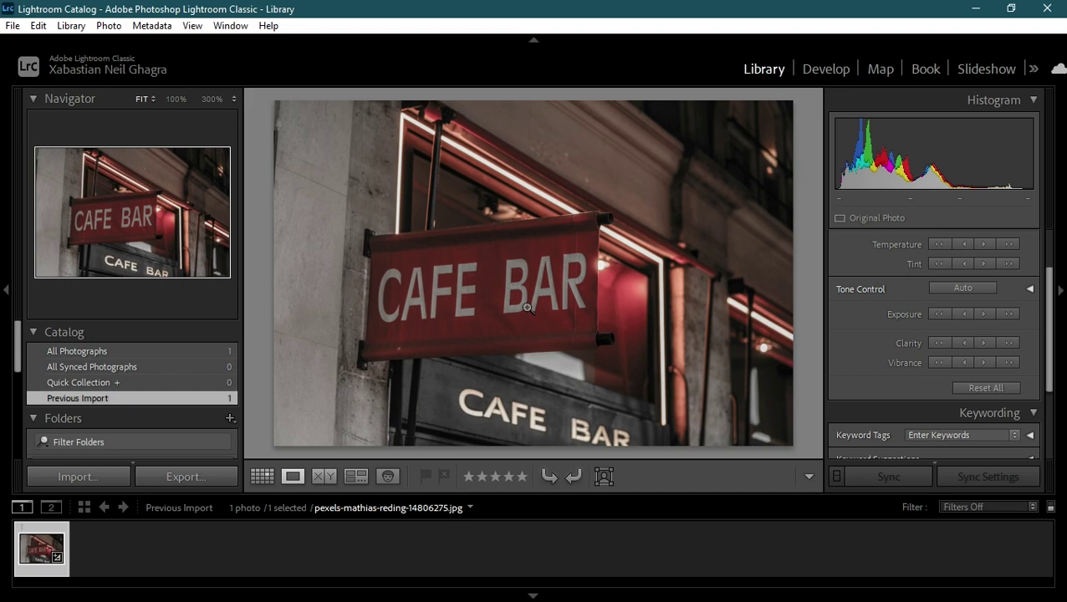
click(941, 364)
Inspect the muted photo in grid and loupe views, examining the neon strip and sign lettering up close, and return it to fit view
click(623, 274)
drag(624, 274, 379, 263)
key(g)
click(394, 254)
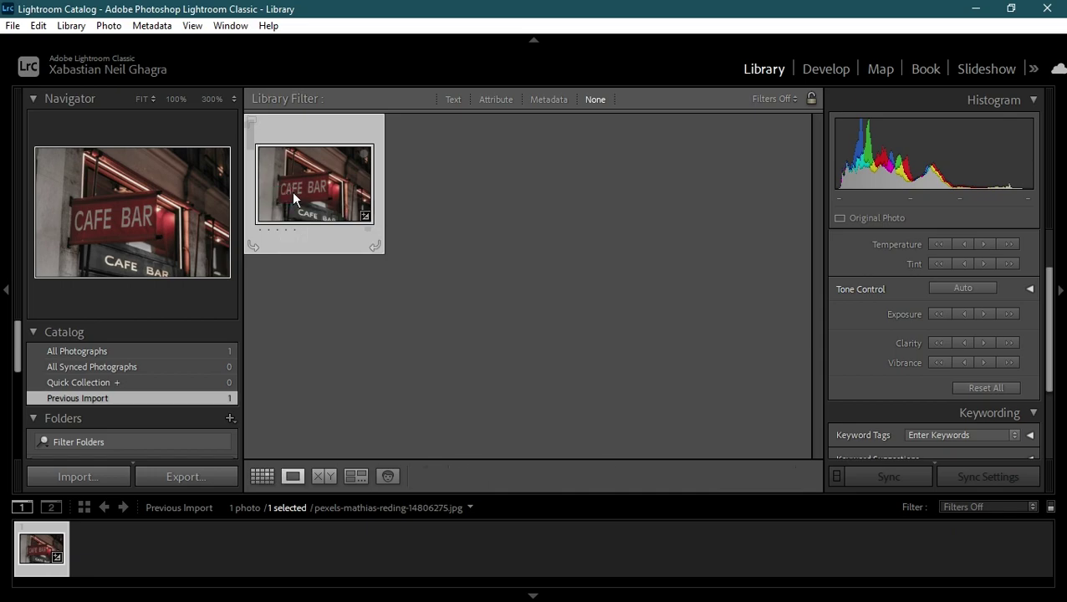
double_click(292, 190)
click(640, 248)
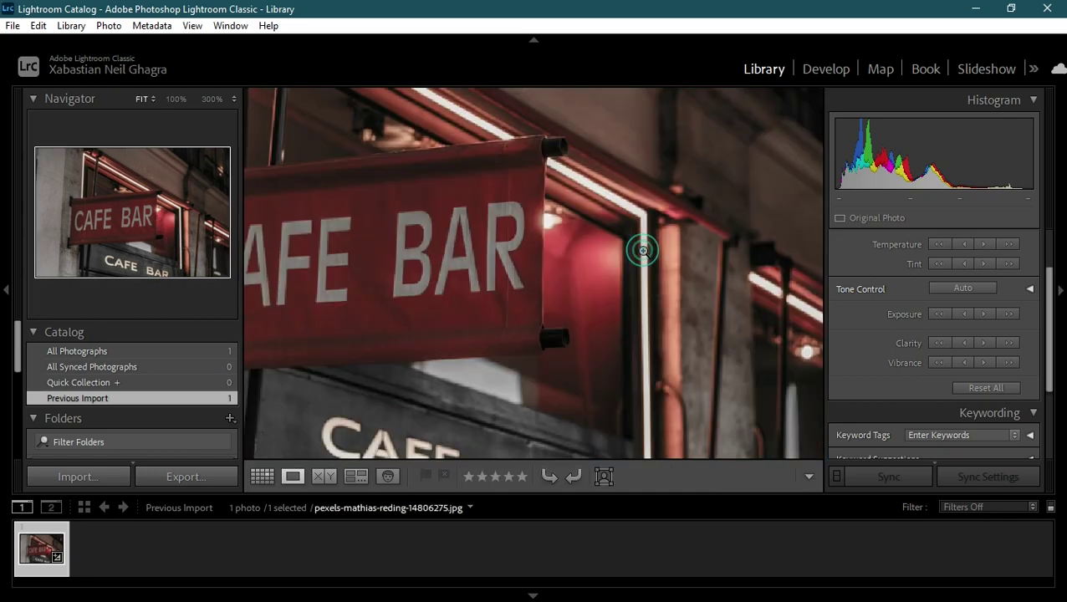
click(491, 163)
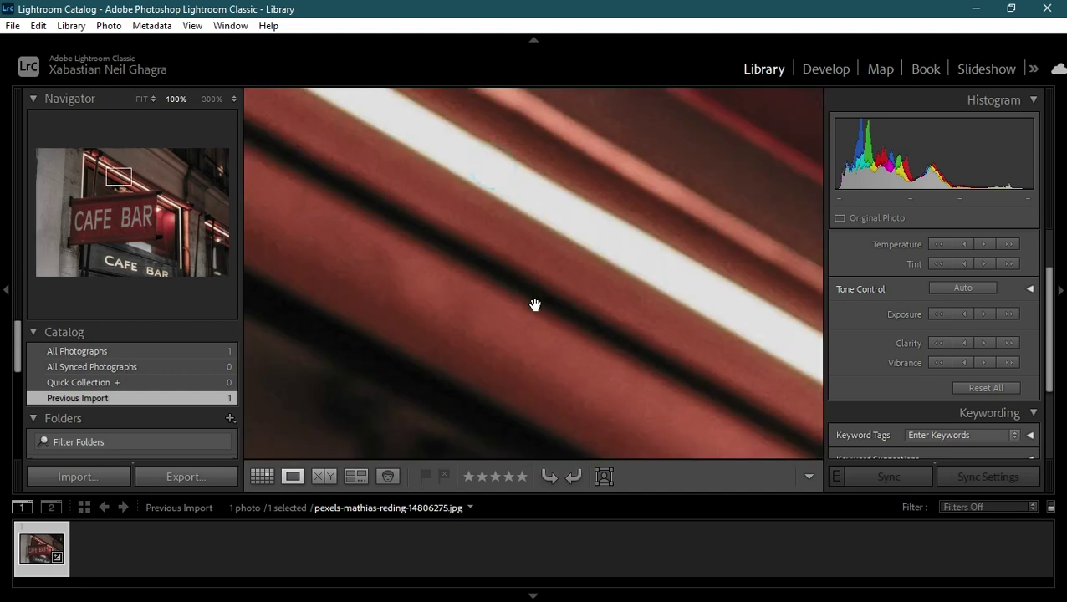
click(540, 306)
click(508, 300)
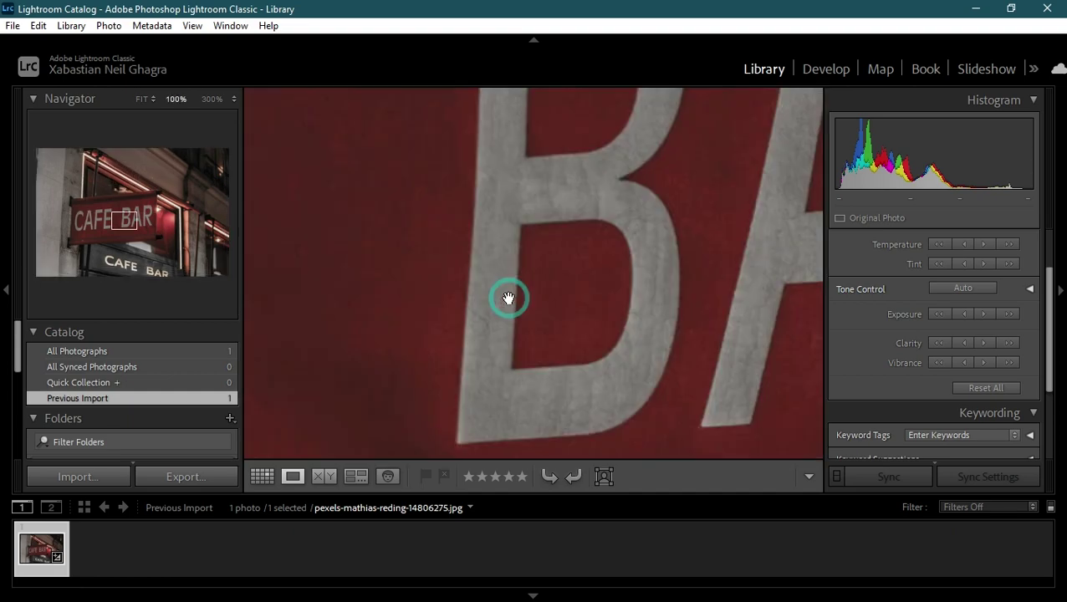
click(464, 307)
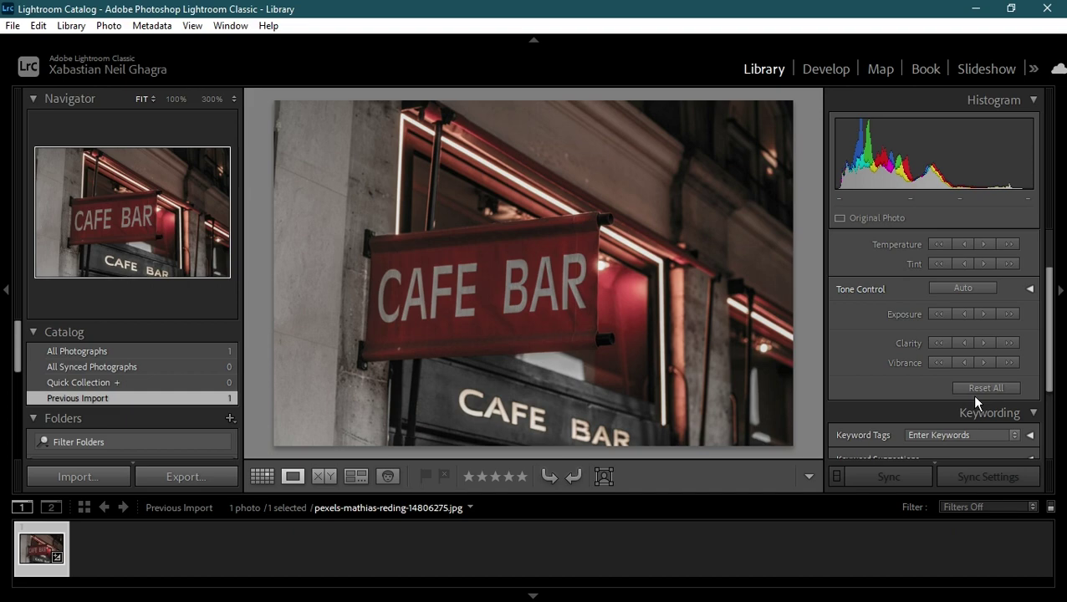
Reset all of the photo's adjustments and expand the Tone Control section to its full set of controls
click(996, 389)
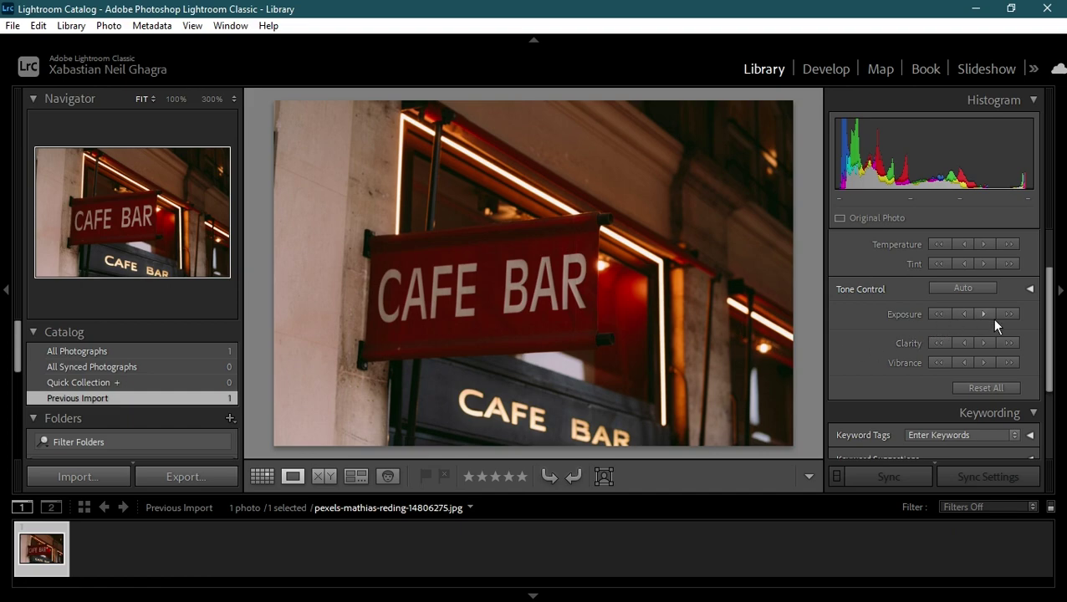
click(1029, 291)
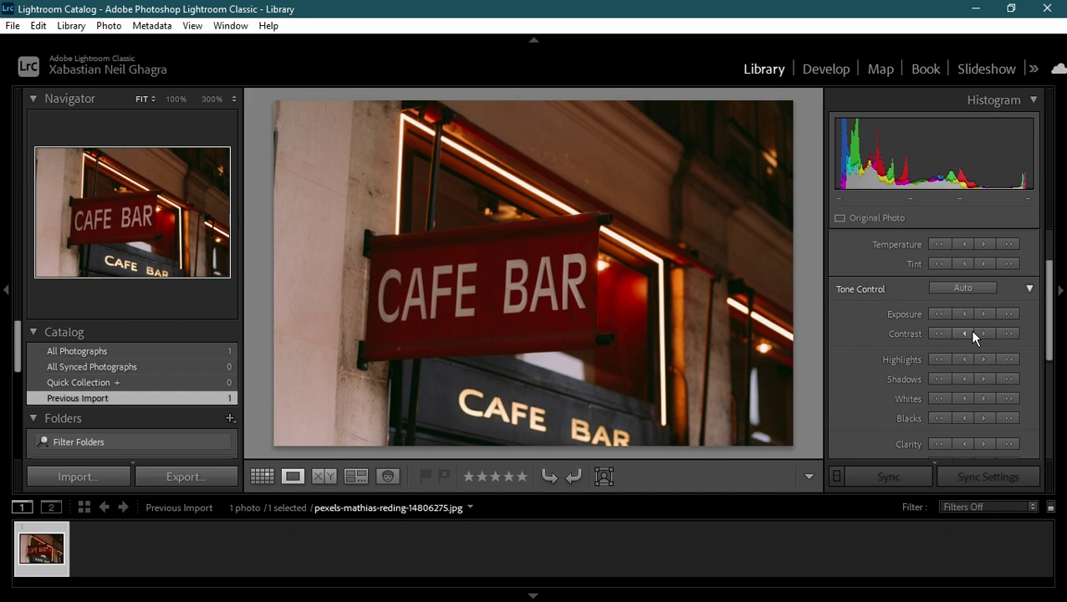
scroll(973, 339, down, 1)
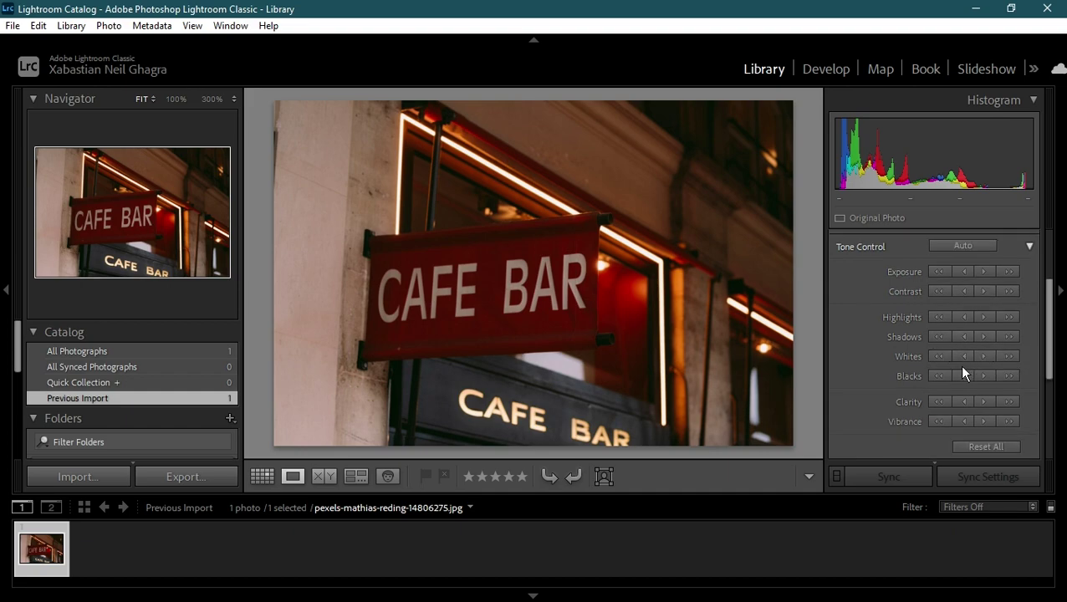
scroll(961, 366, down, 1)
scroll(968, 367, up, 2)
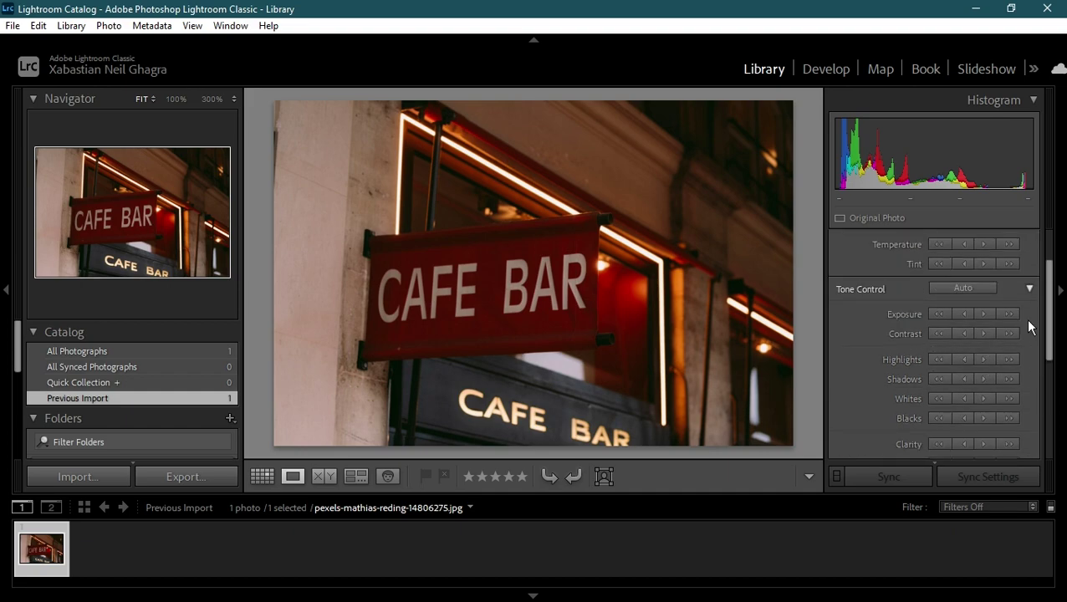
Raise the photo's exposure to +0.33 and lower its contrast to −15 with the Quick Develop tone controls
click(983, 313)
click(962, 314)
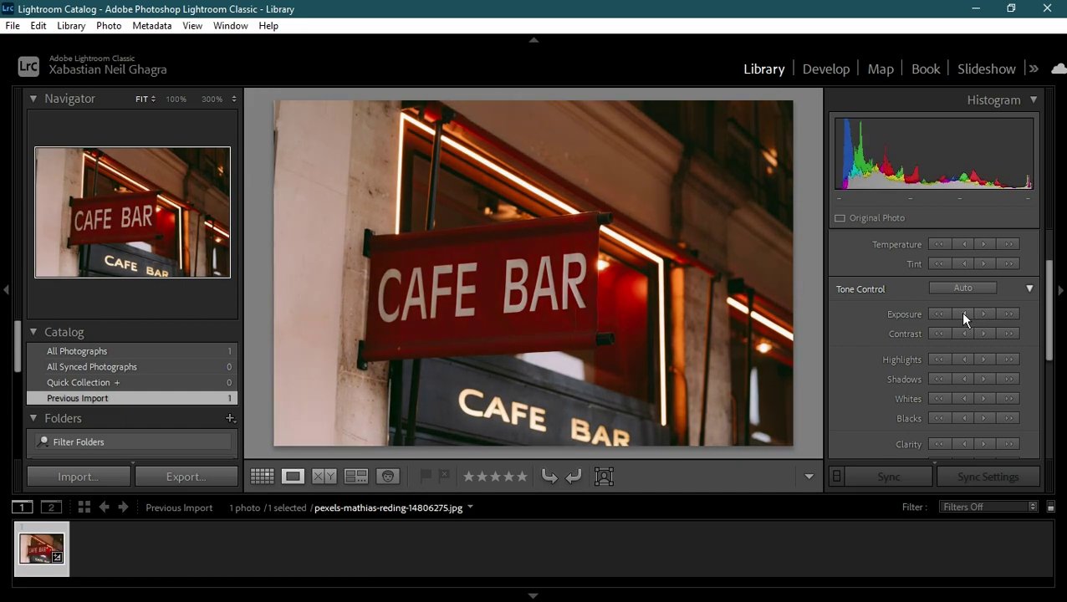
click(983, 334)
click(963, 333)
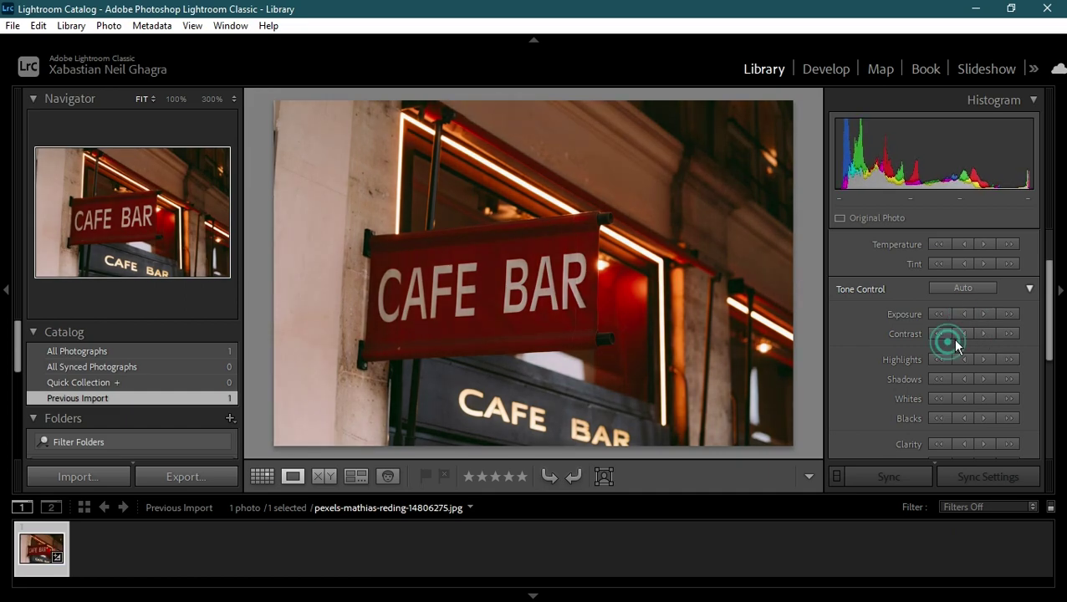
click(961, 334)
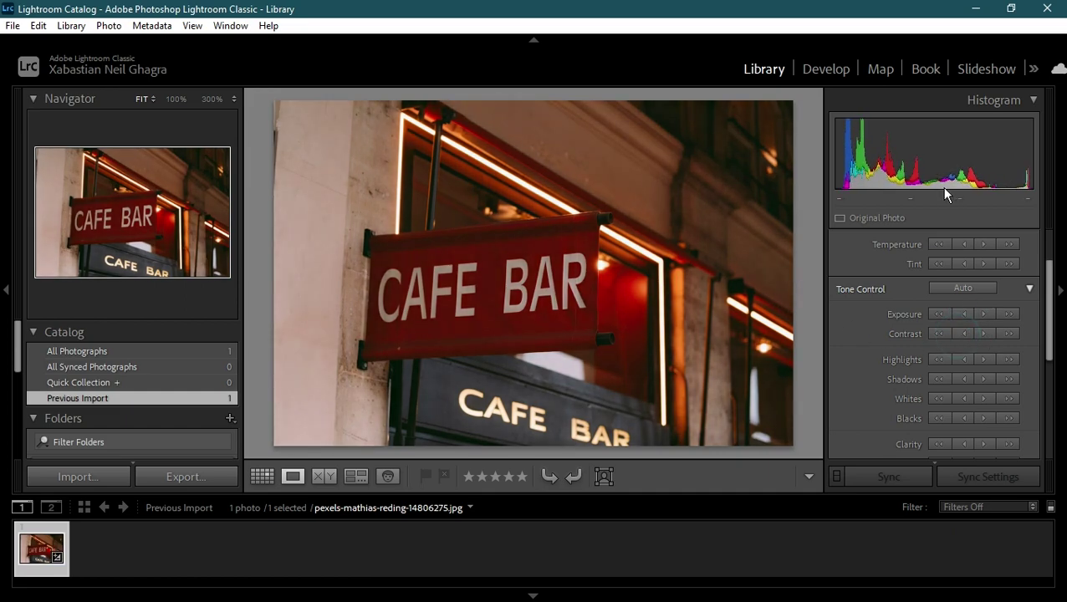
scroll(979, 224, down, 1)
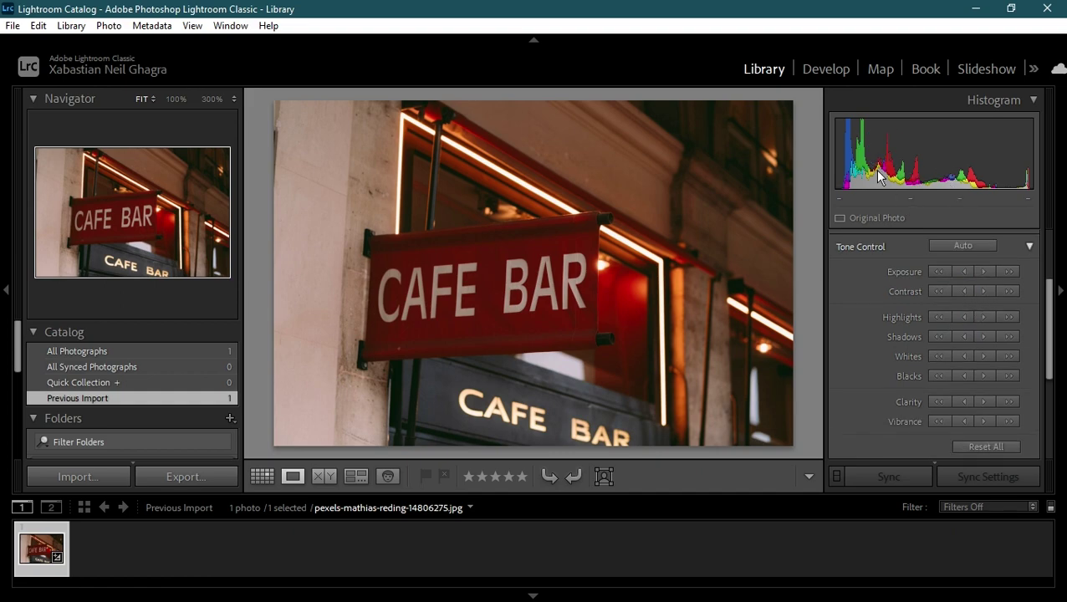
scroll(943, 328, down, 1)
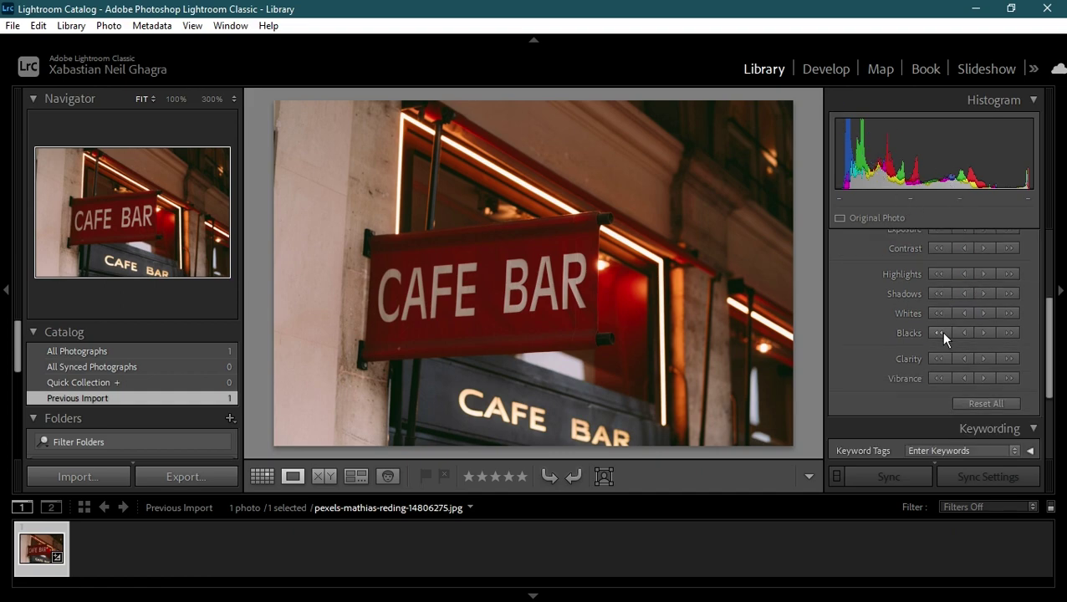
In the Develop module, set exposure +0.35, contrast −21, highlights +21, shadows −12, whites −26 and blacks +34
click(827, 75)
scroll(939, 360, down, 1)
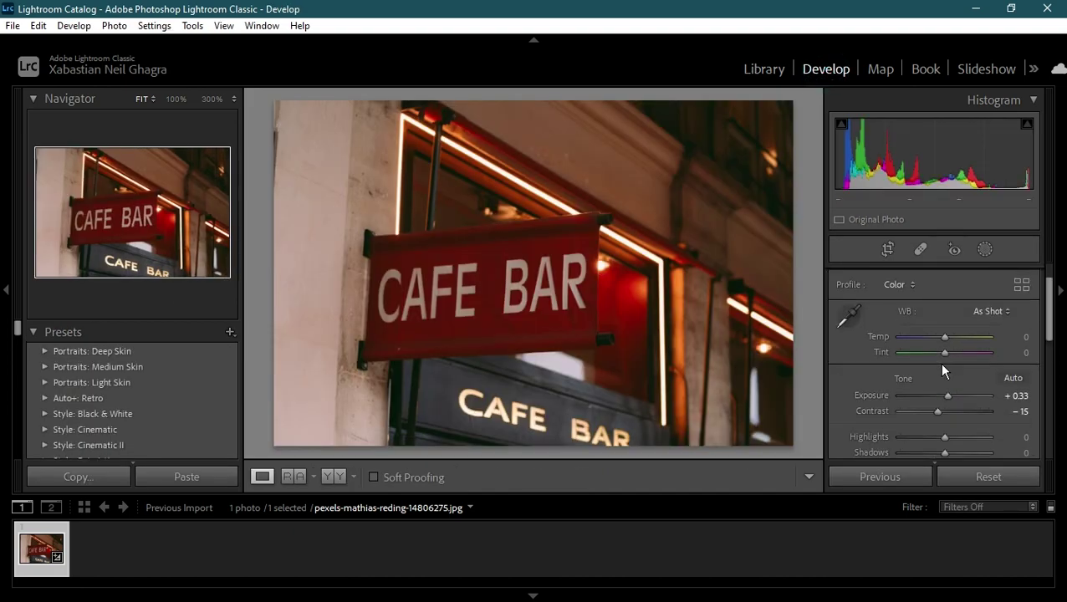
scroll(938, 363, down, 1)
drag(945, 352, 958, 441)
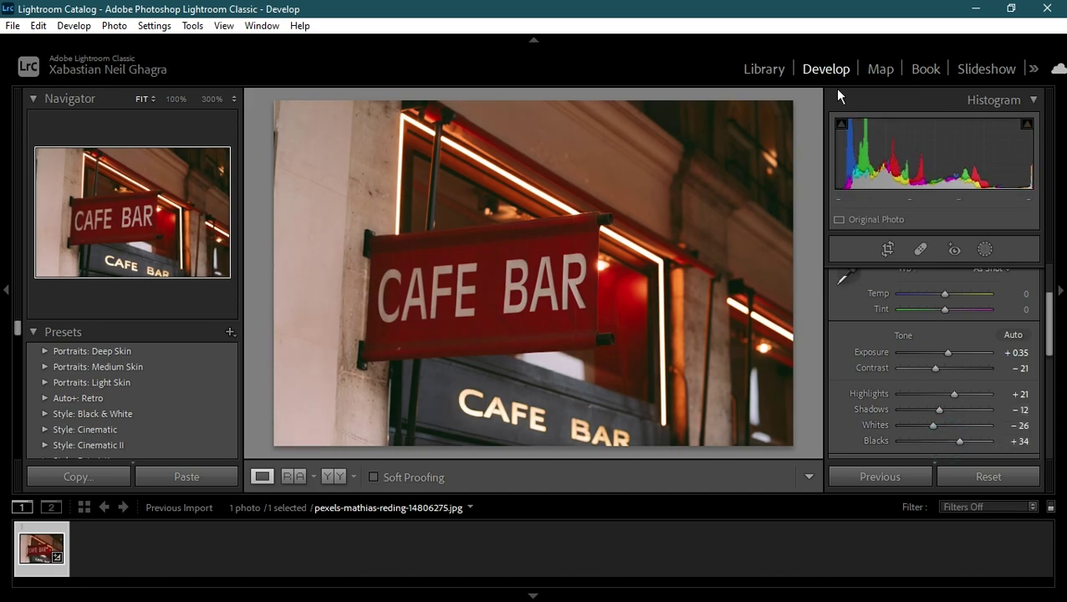
Compare the Library module's Quick Develop increment controls with the Develop module's Basic sliders and their numeric values
click(773, 70)
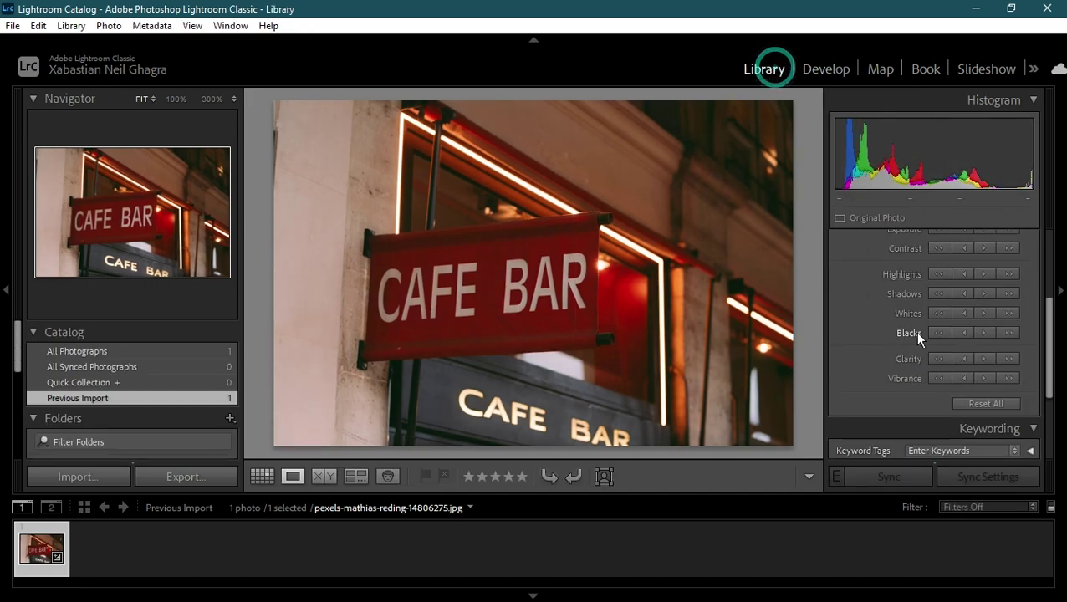
scroll(919, 335, up, 2)
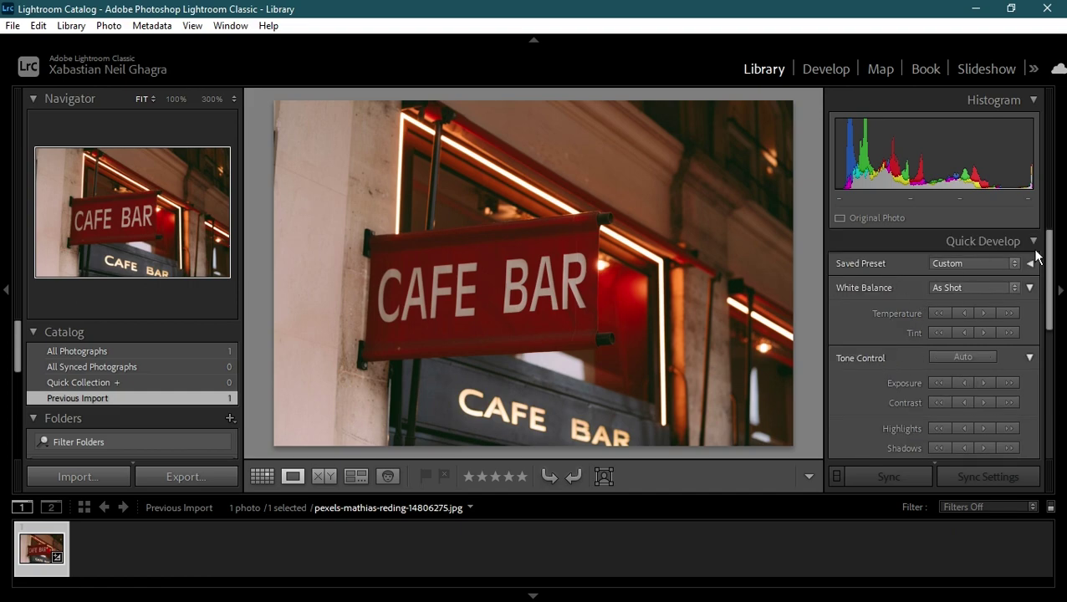
scroll(899, 401, down, 5)
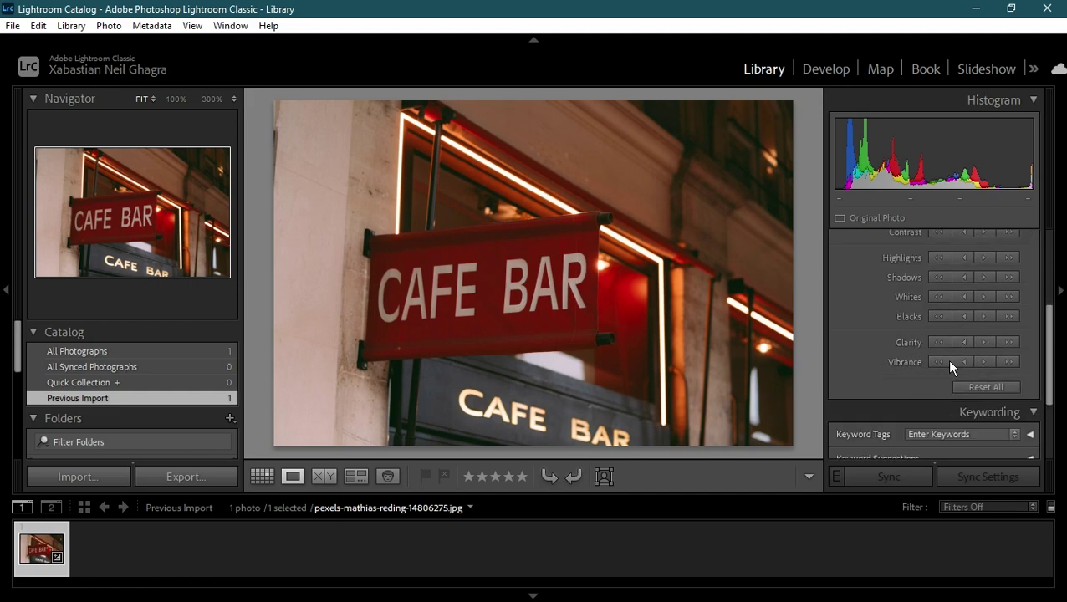
click(827, 67)
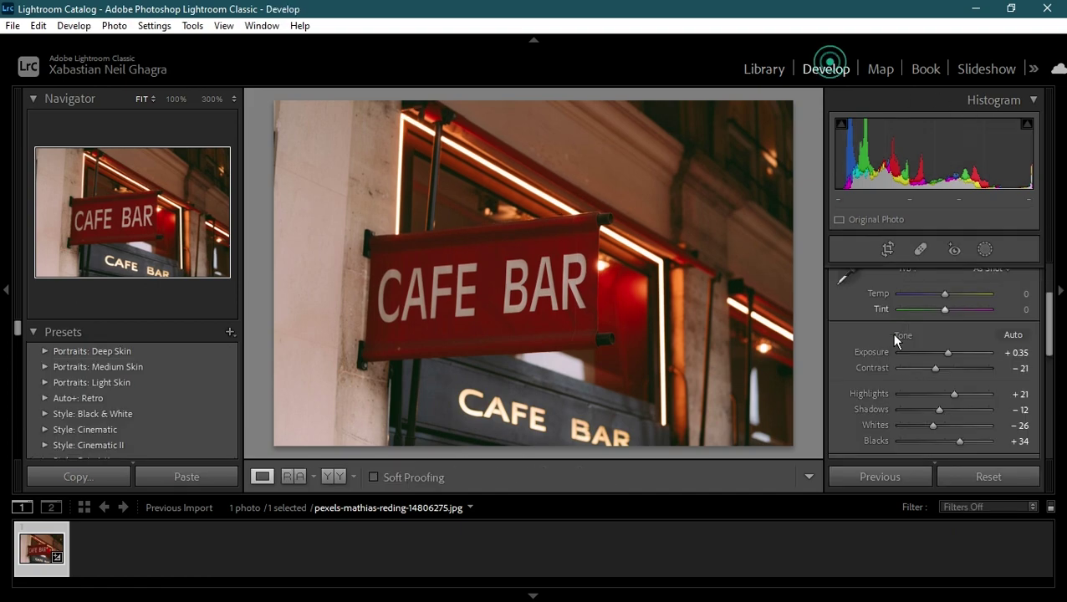
click(1016, 353)
click(967, 335)
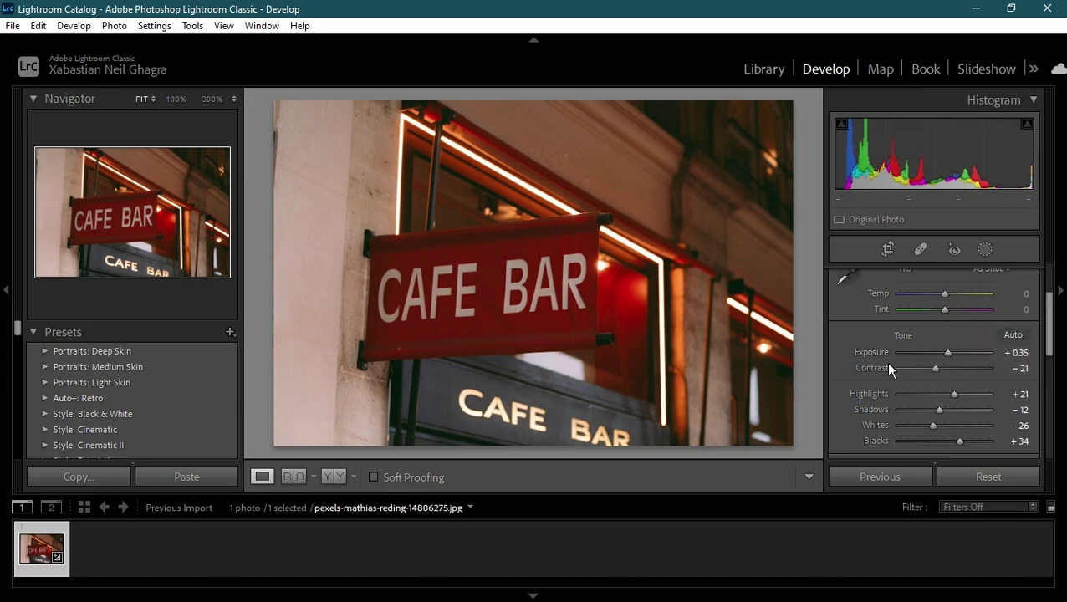
click(759, 70)
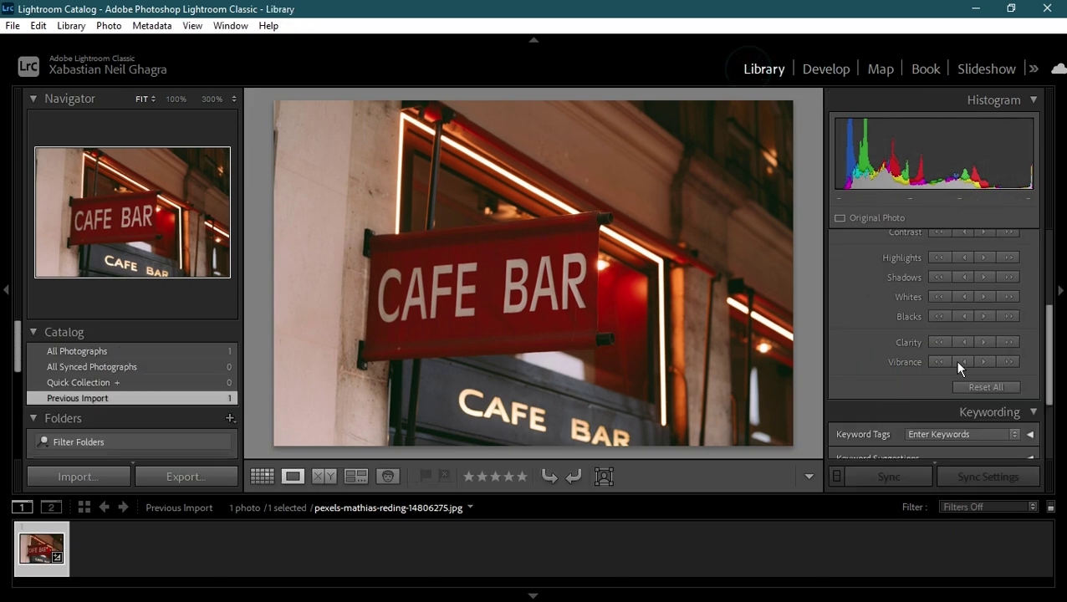
click(825, 70)
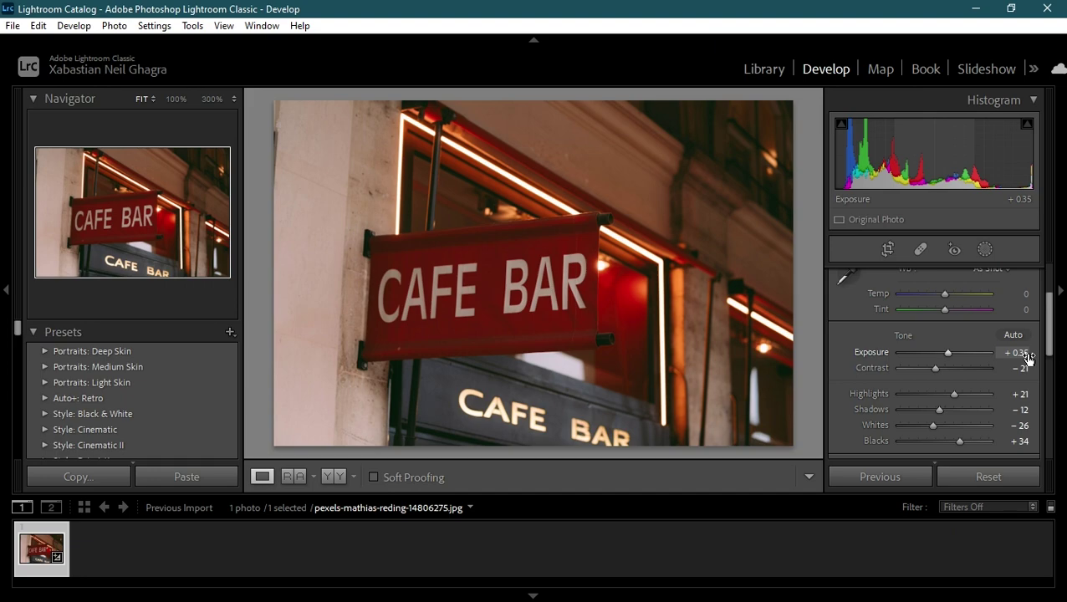
scroll(1027, 356, down, 2)
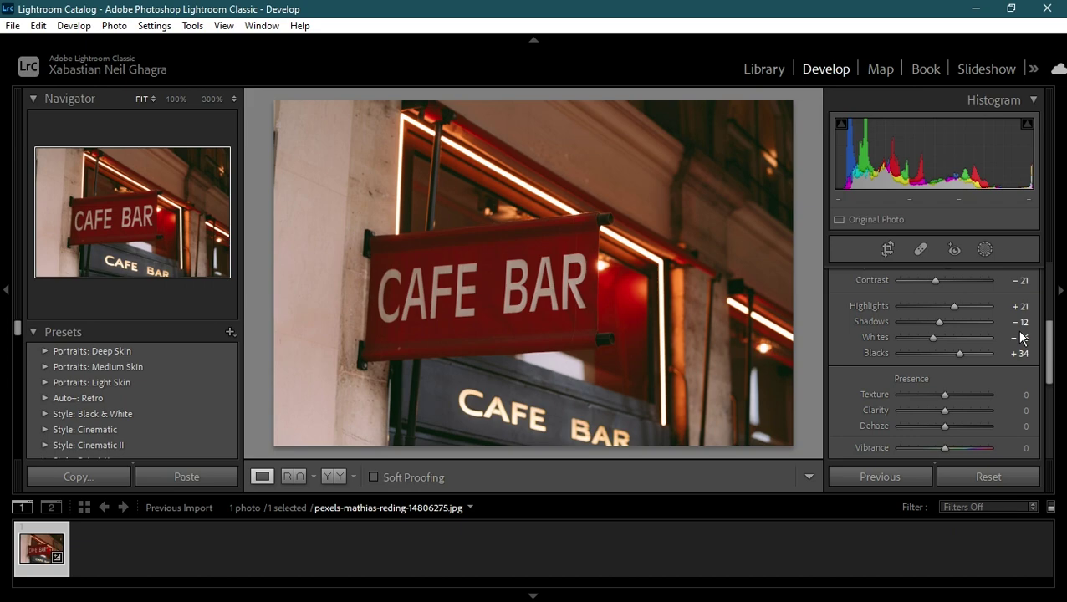
scroll(864, 335, up, 2)
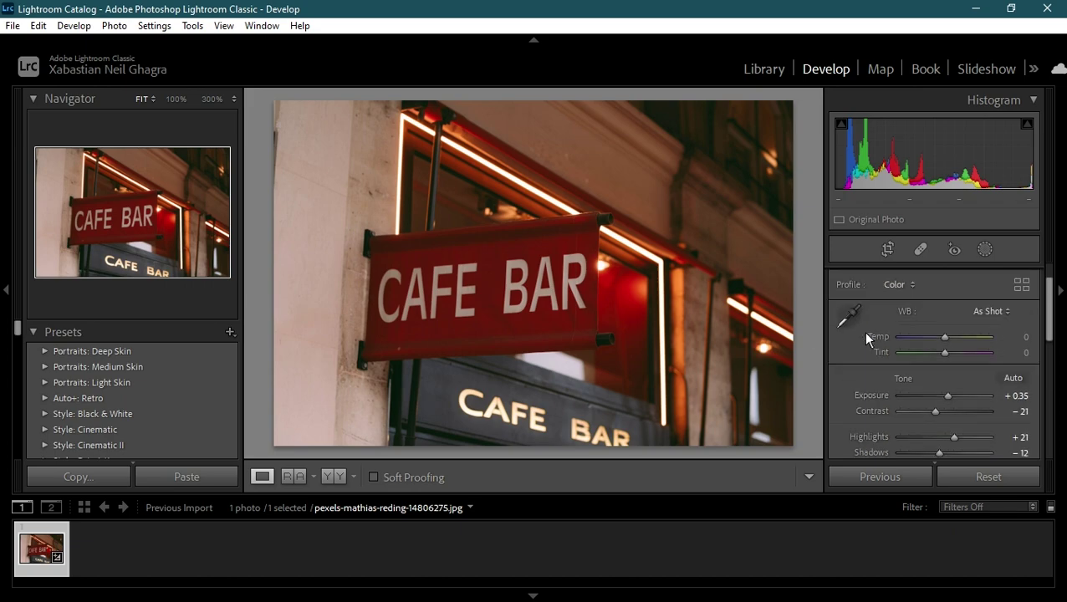